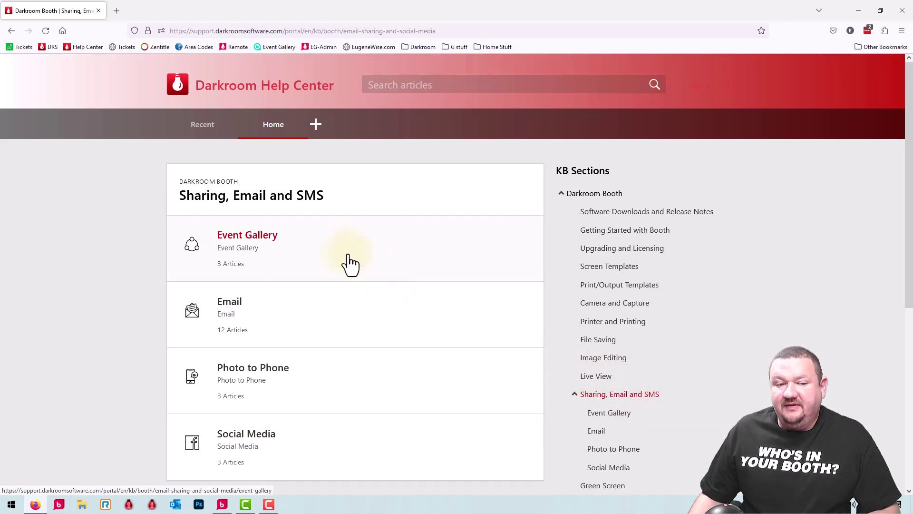
- Browse the Event Gallery and Email help articles, then minimize the help site to reveal Darkroom Booth
{"action": "left_click", "coordinate": [327, 253]}
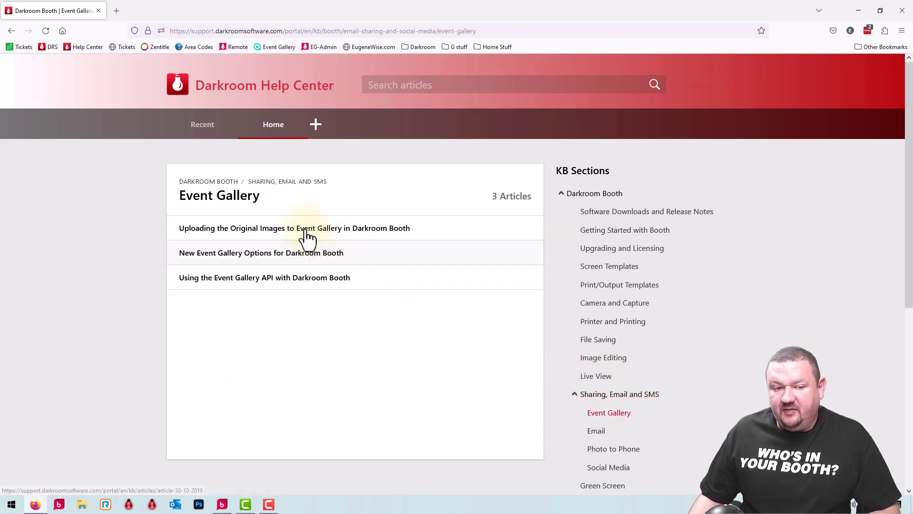
{"action": "left_click", "coordinate": [12, 31]}
{"action": "left_click", "coordinate": [351, 312]}
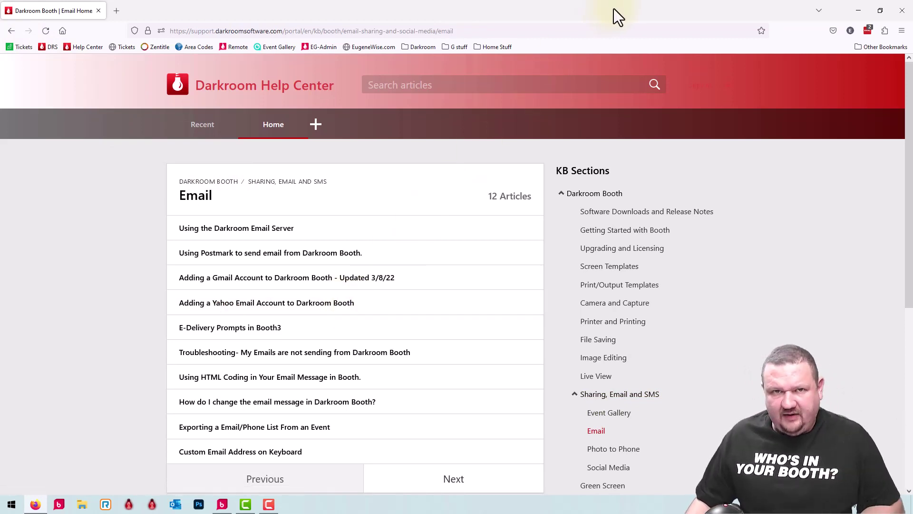
{"action": "left_click", "coordinate": [853, 8]}
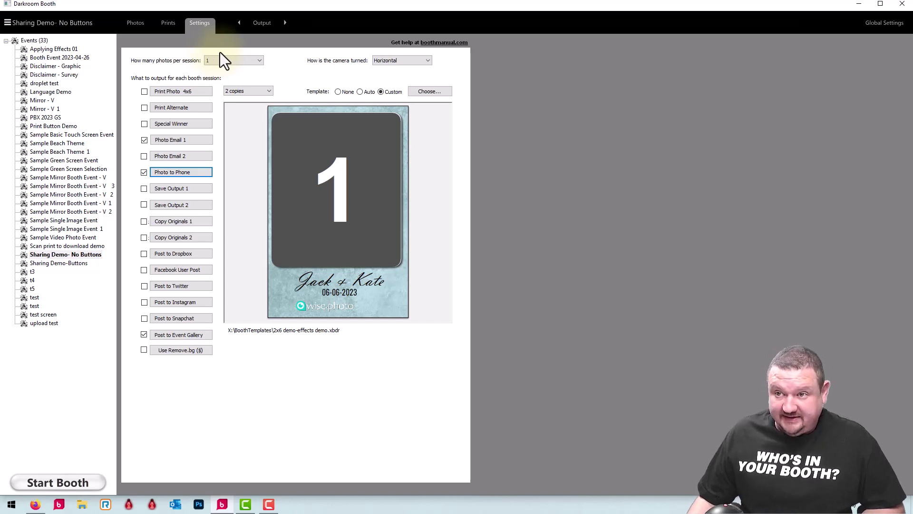
- Open the Email and Online Accounts page from Global Settings
{"action": "left_click", "coordinate": [885, 23]}
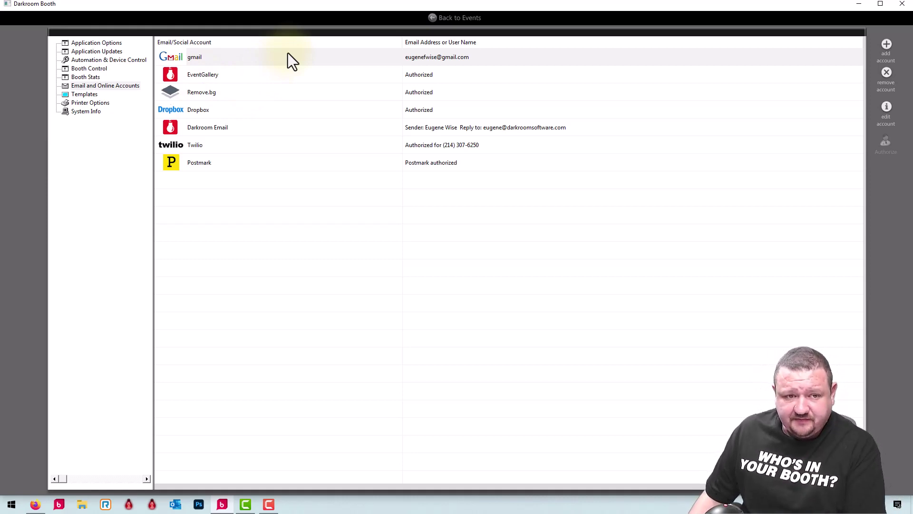
- Select Darkroom Email, then add a New Email Account to get a blank settings form
{"action": "left_click", "coordinate": [291, 133]}
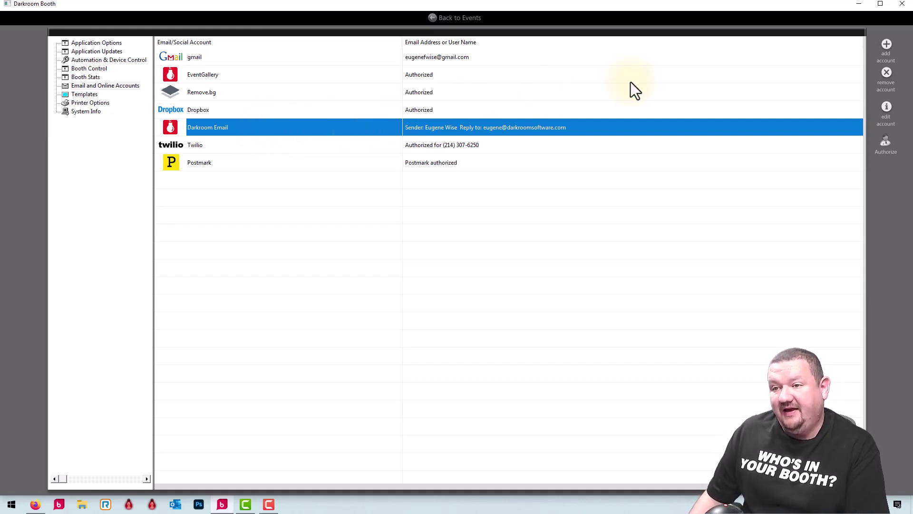
{"action": "left_click", "coordinate": [886, 45]}
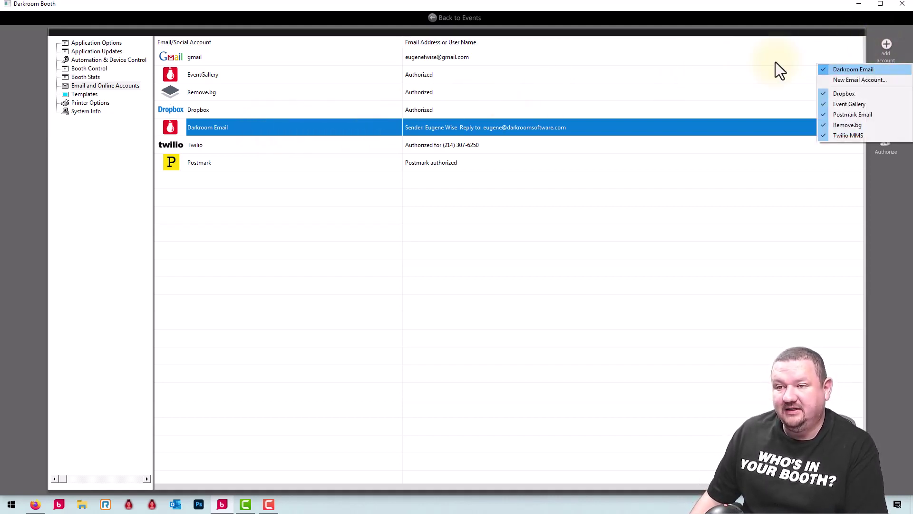
{"action": "double_click", "coordinate": [298, 127]}
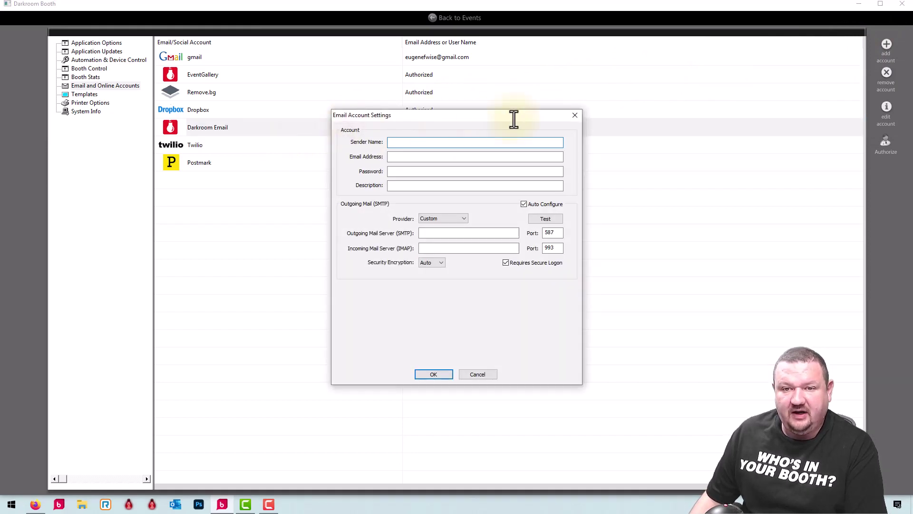
- Discard the blank account form and review the Darkroom Email account's sender and reply settings
{"action": "left_click", "coordinate": [574, 115]}
{"action": "double_click", "coordinate": [338, 127]}
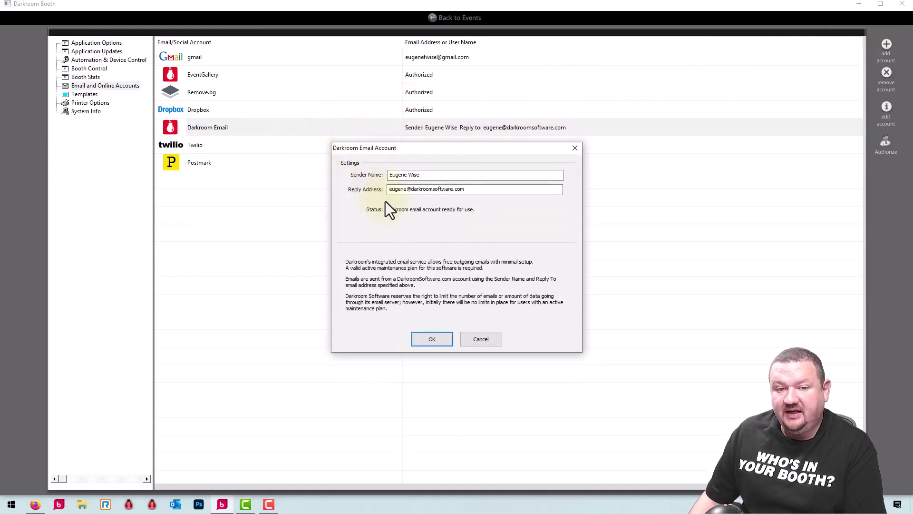
{"action": "left_click", "coordinate": [424, 338]}
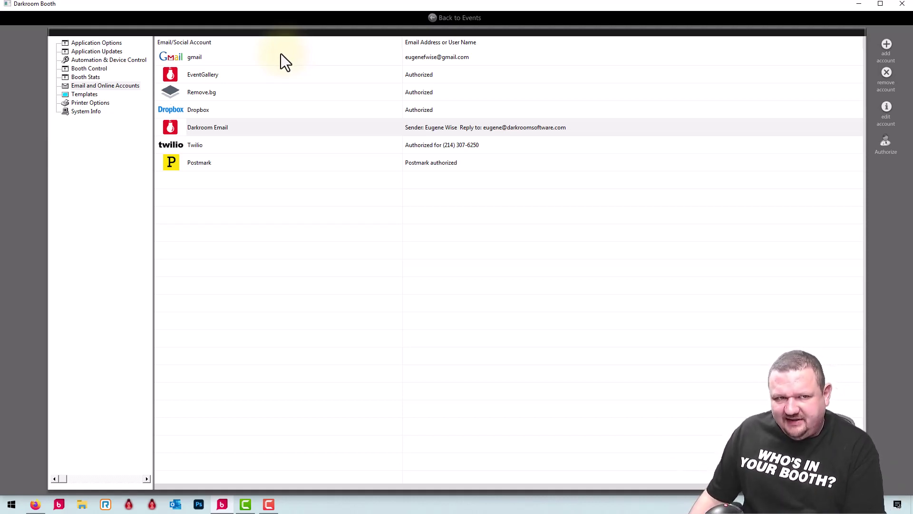
{"action": "left_click", "coordinate": [278, 55]}
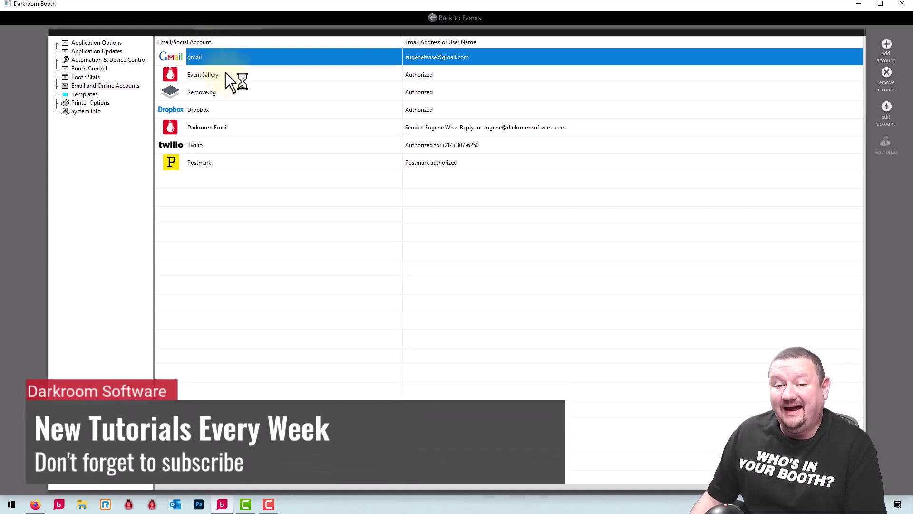
{"action": "left_click", "coordinate": [338, 167]}
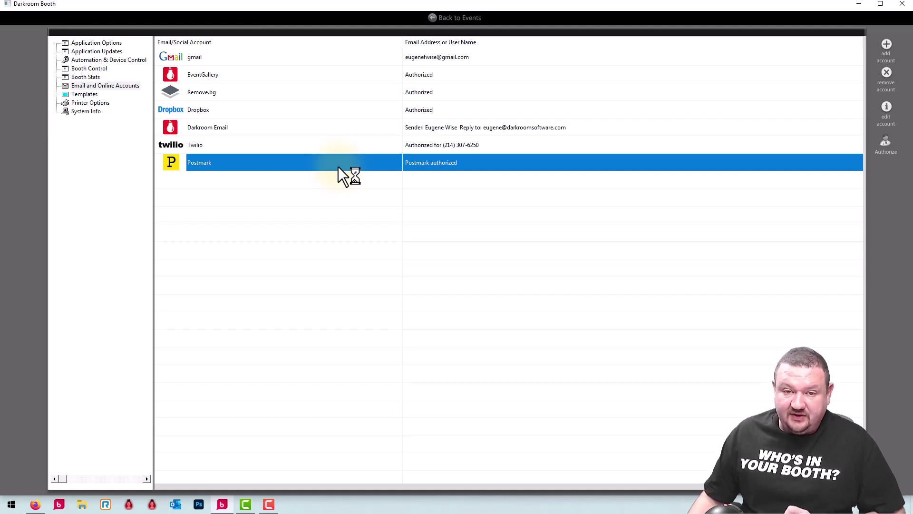
{"action": "left_click", "coordinate": [279, 128]}
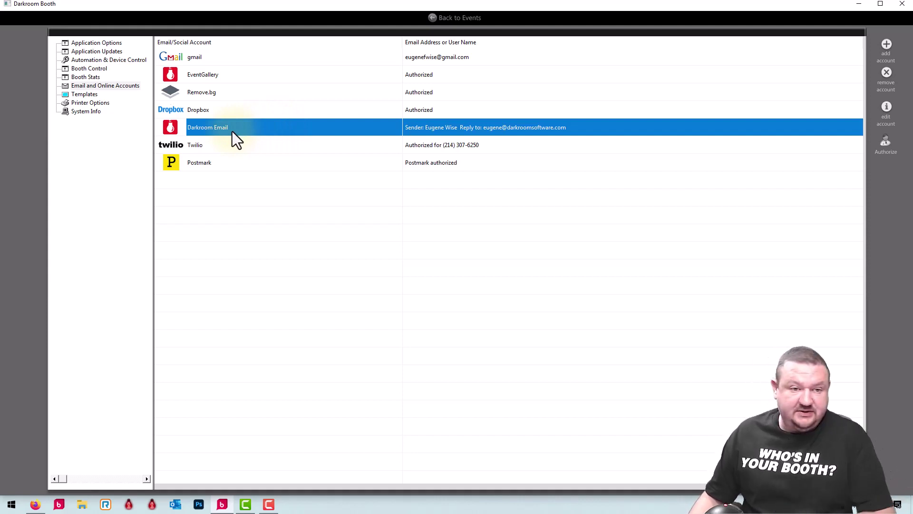
- Open the Postmark Email Setup and select the trailing 'Post Mark' in the sender name for removal
{"action": "left_click", "coordinate": [268, 162]}
{"action": "double_click", "coordinate": [271, 162]}
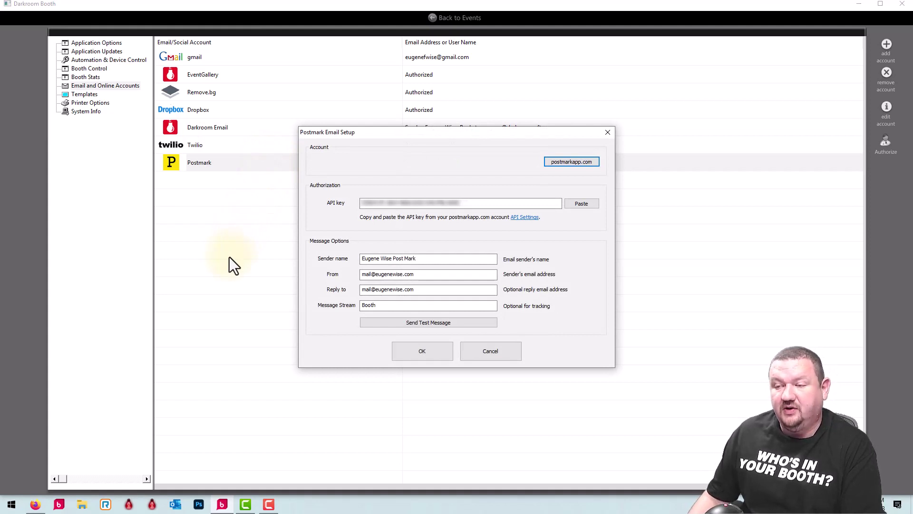
{"action": "left_click", "coordinate": [422, 257]}
{"action": "left_click_drag", "start_coordinate": [422, 257], "coordinate": [392, 261]}
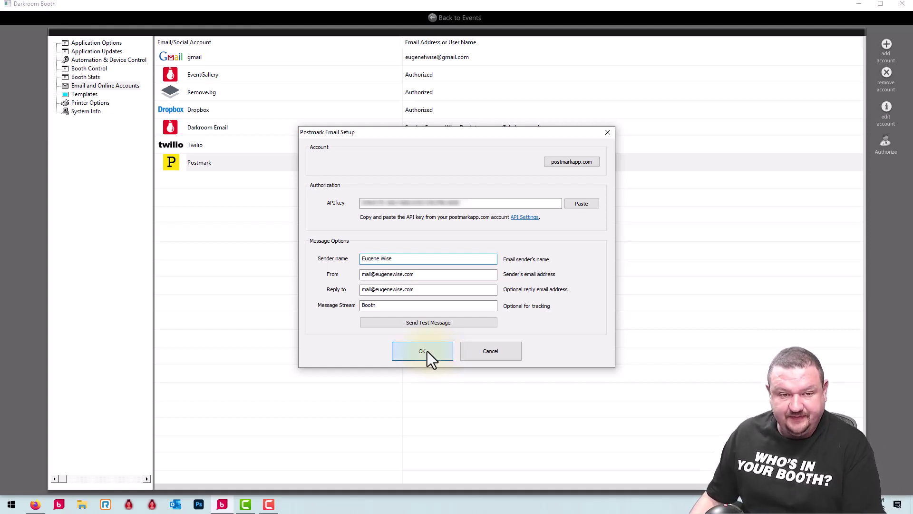
- Save the Postmark settings with OK and select the Twilio account row
{"action": "left_click", "coordinate": [427, 351]}
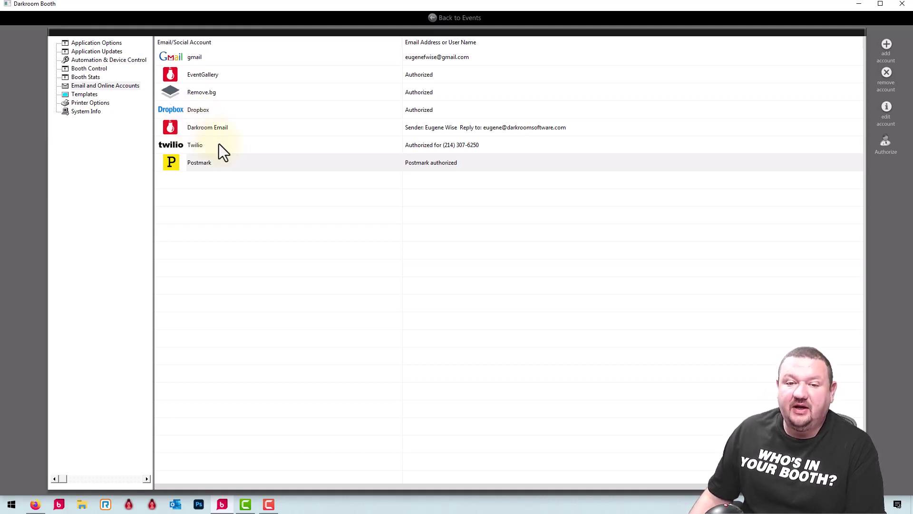
{"action": "left_click", "coordinate": [170, 148]}
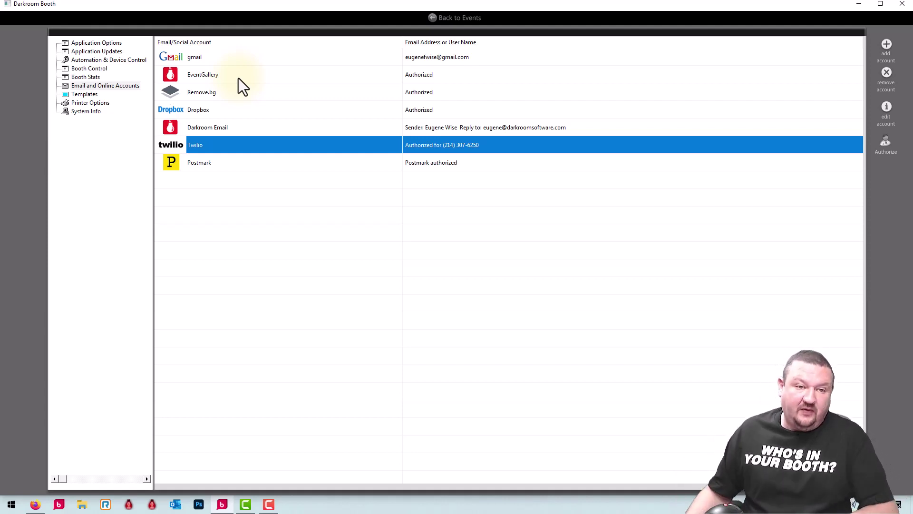
- Review the EventGallery, Dropbox, Remove.bg, Darkroom Email and Postmark accounts, then go Back to Events
{"action": "left_click", "coordinate": [238, 78]}
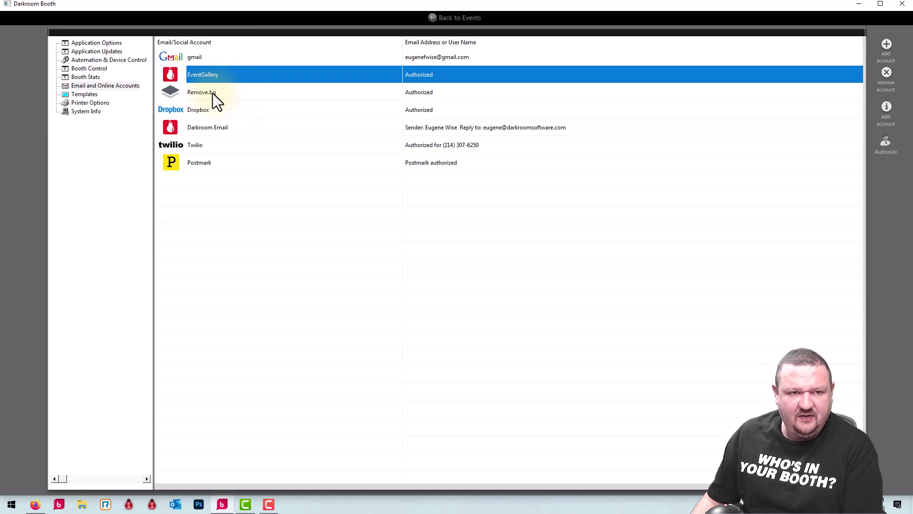
{"action": "left_click", "coordinate": [188, 112]}
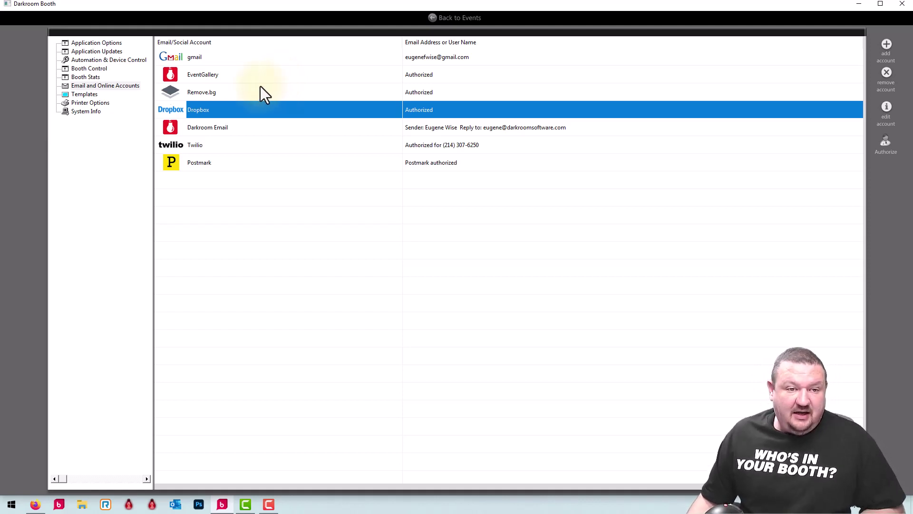
{"action": "left_click", "coordinate": [245, 91]}
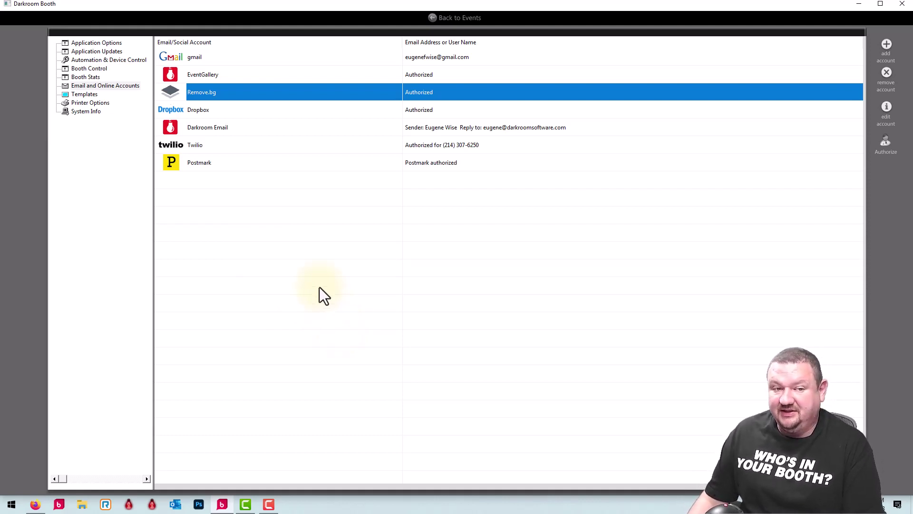
{"action": "left_click", "coordinate": [237, 129]}
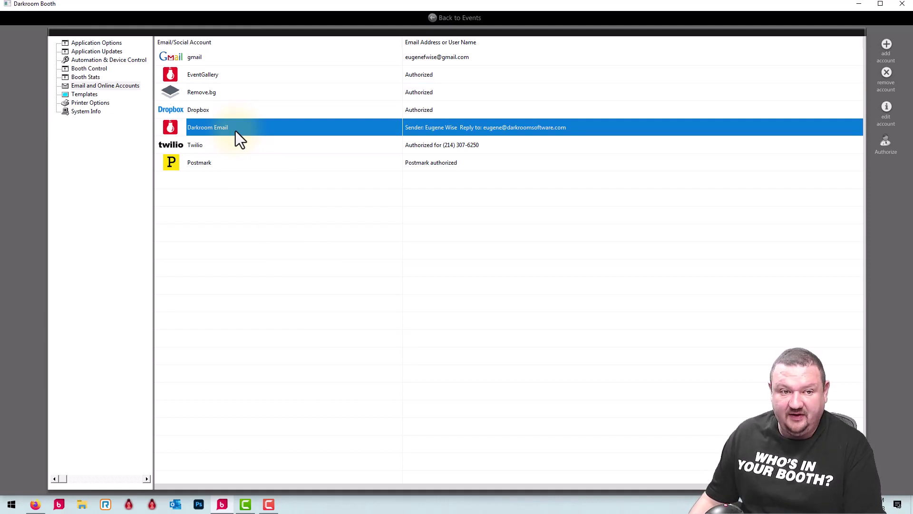
{"action": "left_click", "coordinate": [249, 75]}
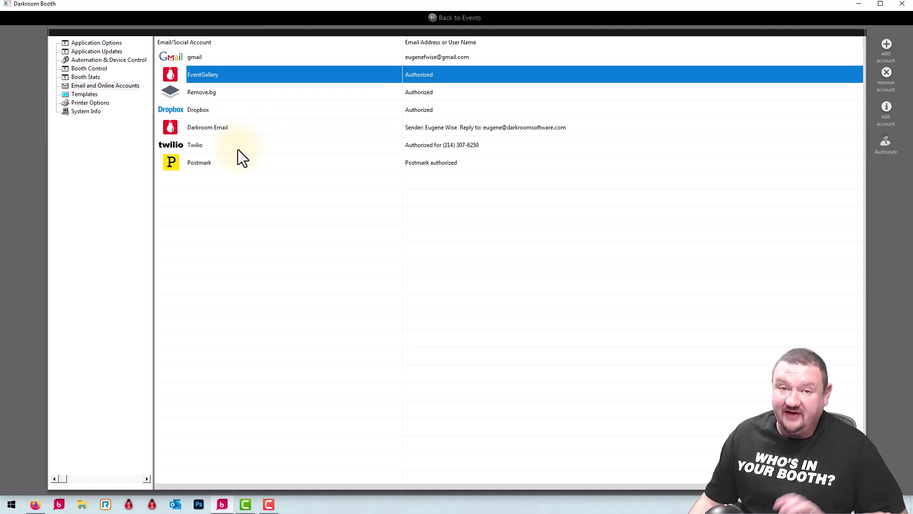
{"action": "left_click", "coordinate": [236, 163]}
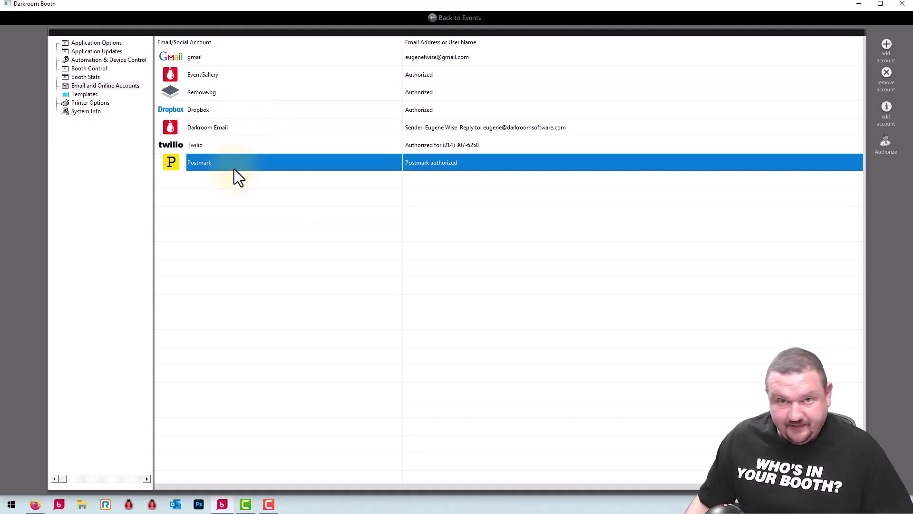
{"action": "left_click", "coordinate": [439, 15]}
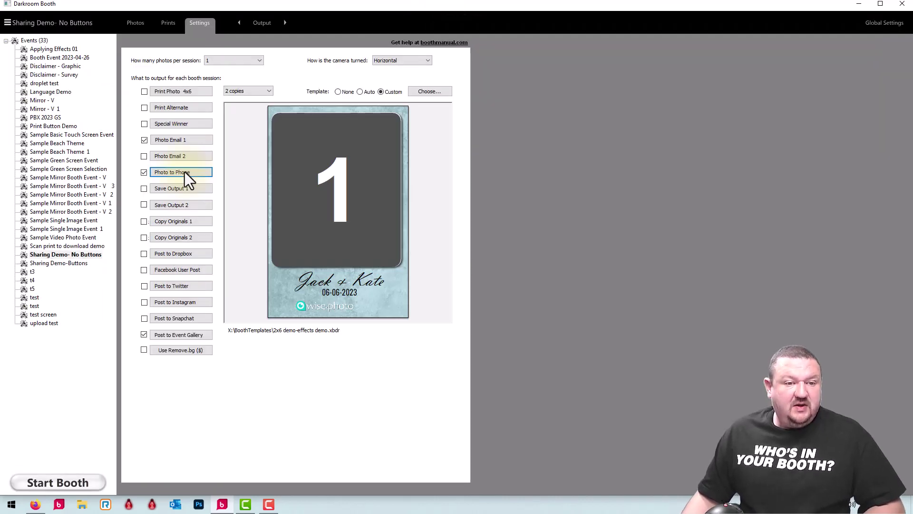
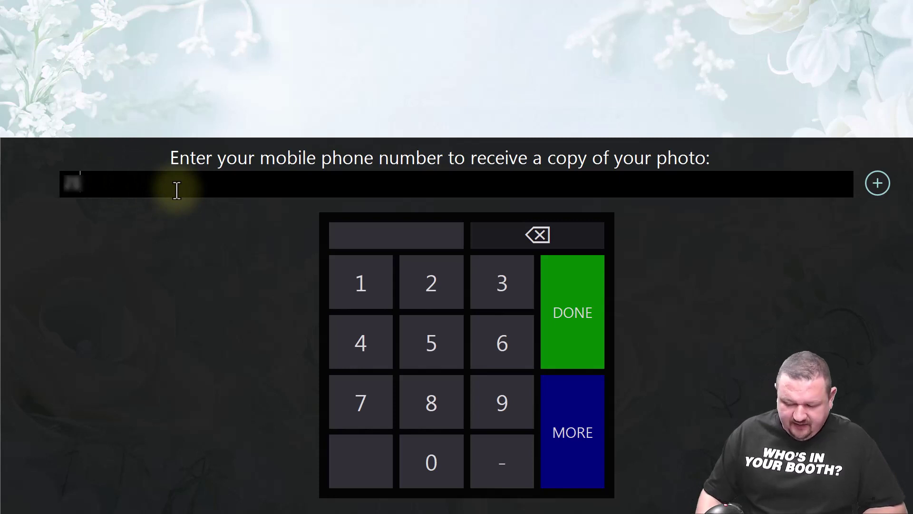
- Correct and submit the guest's mobile number to get the Jack & Kate strip with QR code
{"action": "key", "text": "BackSpace"}
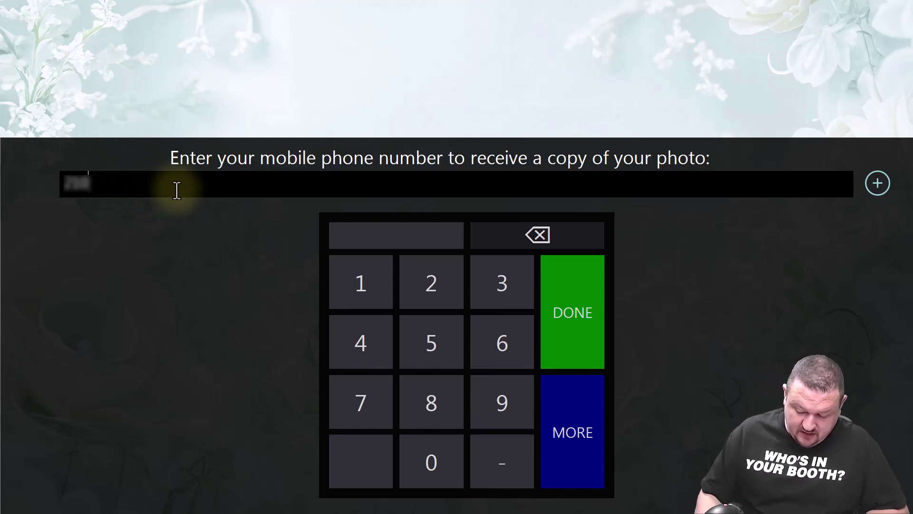
{"action": "type", "text": "*******"}
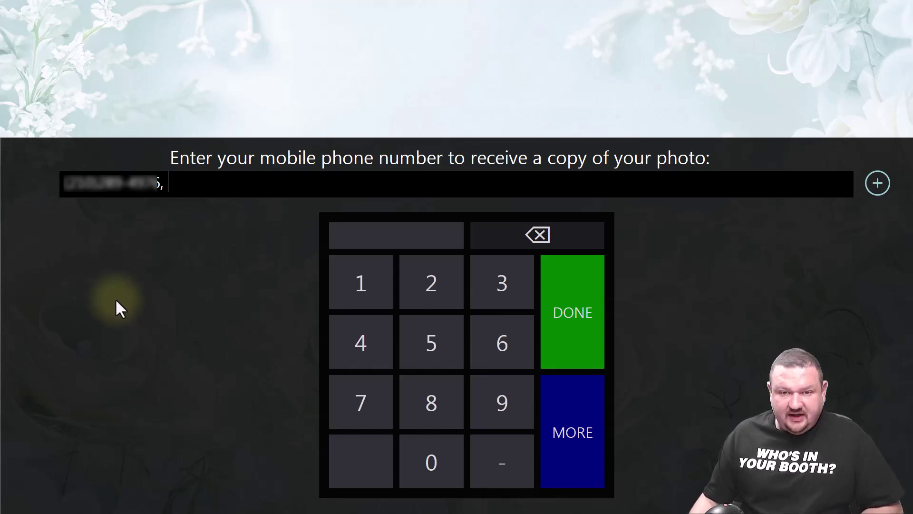
{"action": "left_click", "coordinate": [572, 297]}
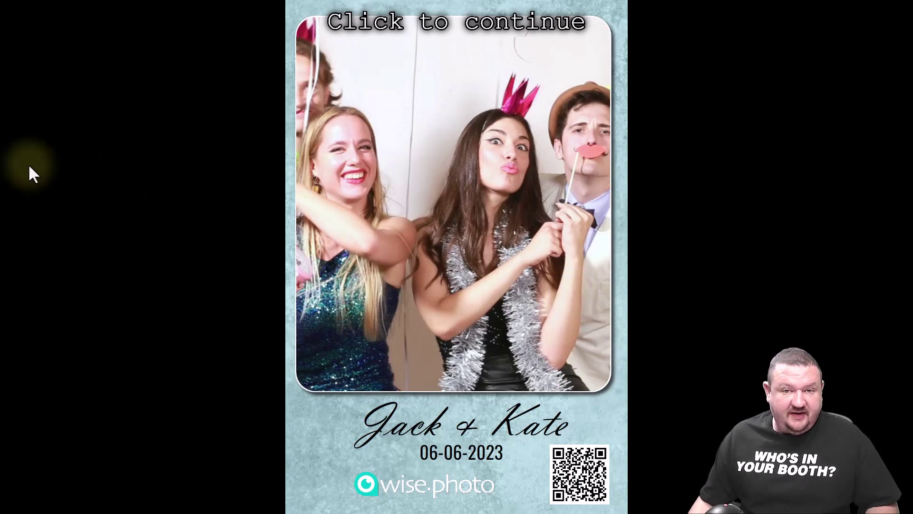
- Dismiss the finished strip preview and exit the booth back to the event settings
{"action": "left_click", "coordinate": [47, 73]}
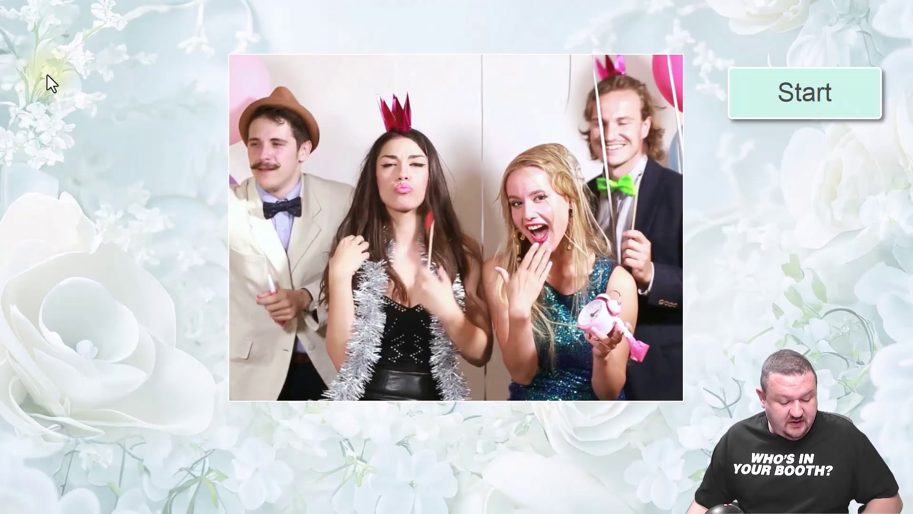
{"action": "key", "text": "Escape"}
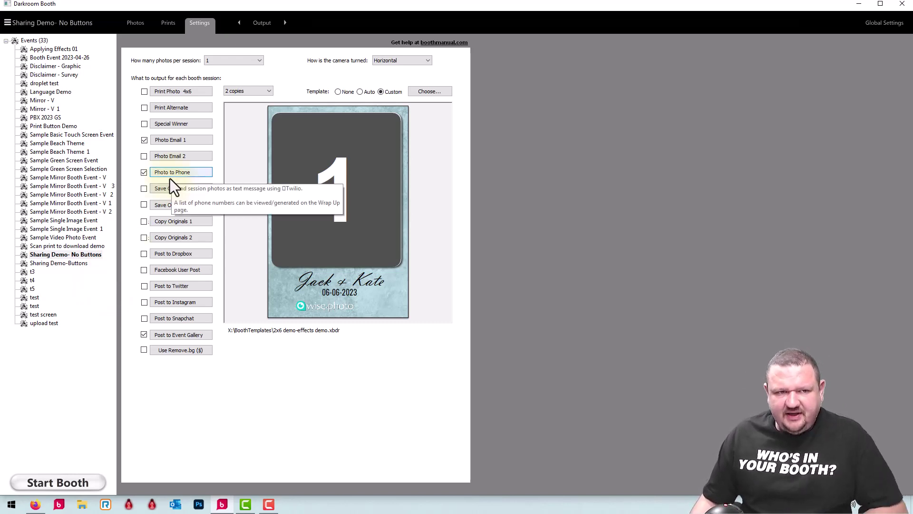
- Open Photo Email 1 and keep Postmark as its sending account
{"action": "left_click", "coordinate": [195, 139]}
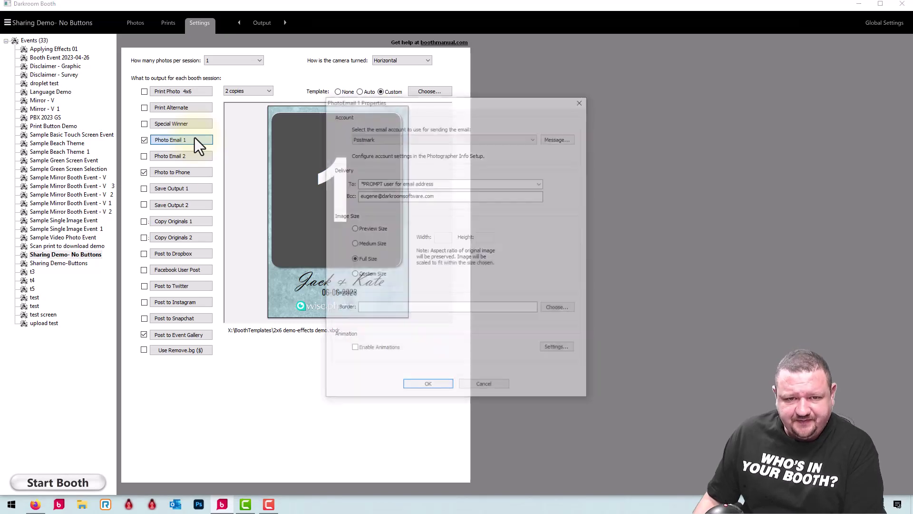
{"action": "left_click", "coordinate": [532, 140]}
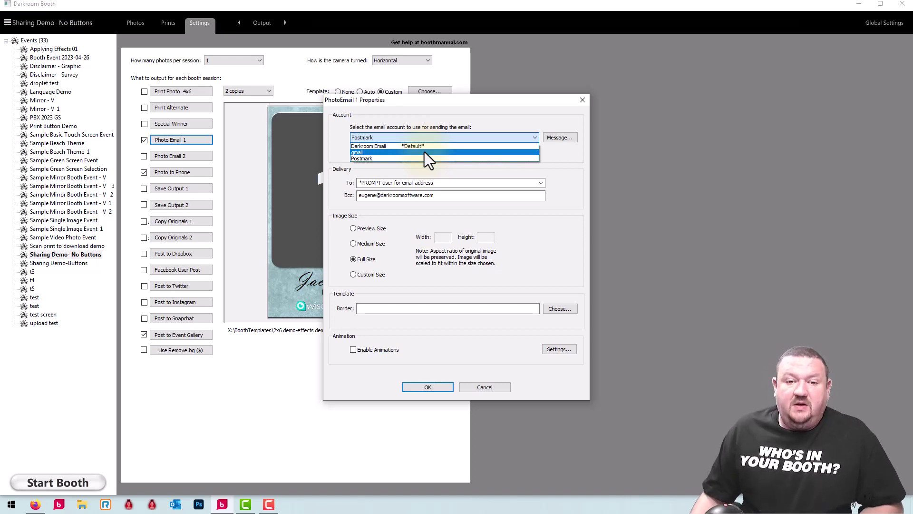
{"action": "left_click", "coordinate": [370, 158]}
{"action": "left_click", "coordinate": [569, 138]}
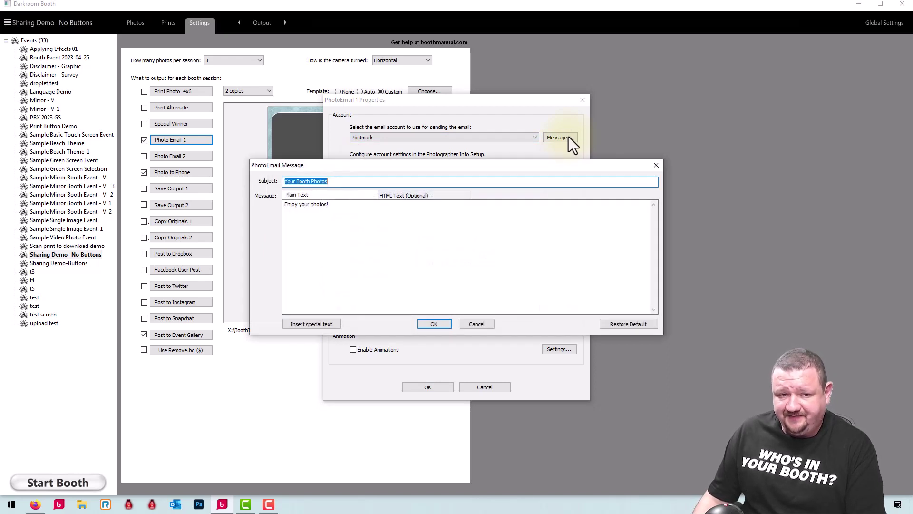
{"action": "left_click", "coordinate": [419, 194]}
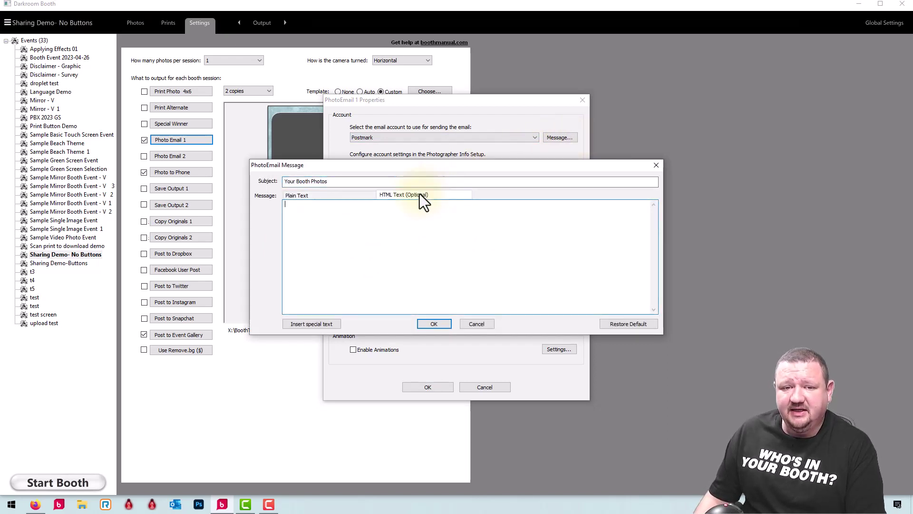
{"action": "left_click", "coordinate": [320, 195]}
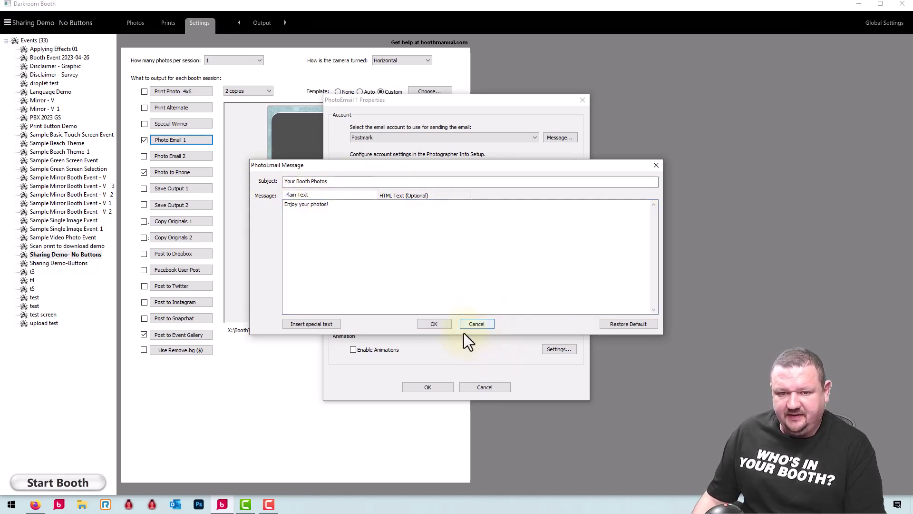
{"action": "left_click", "coordinate": [473, 324]}
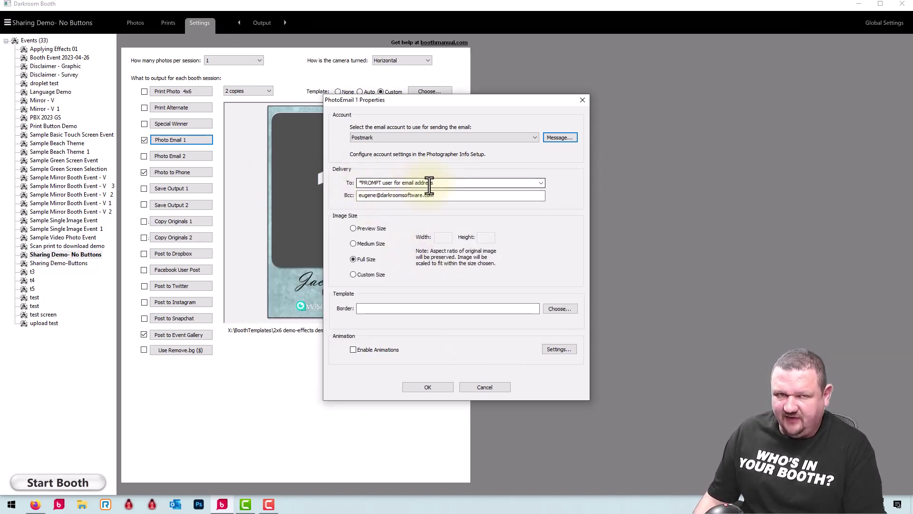
- Check the Bcc and template preview, cancel Photo Email 1 unchanged, then open Photo to Phone
{"action": "double_click", "coordinate": [451, 196]}
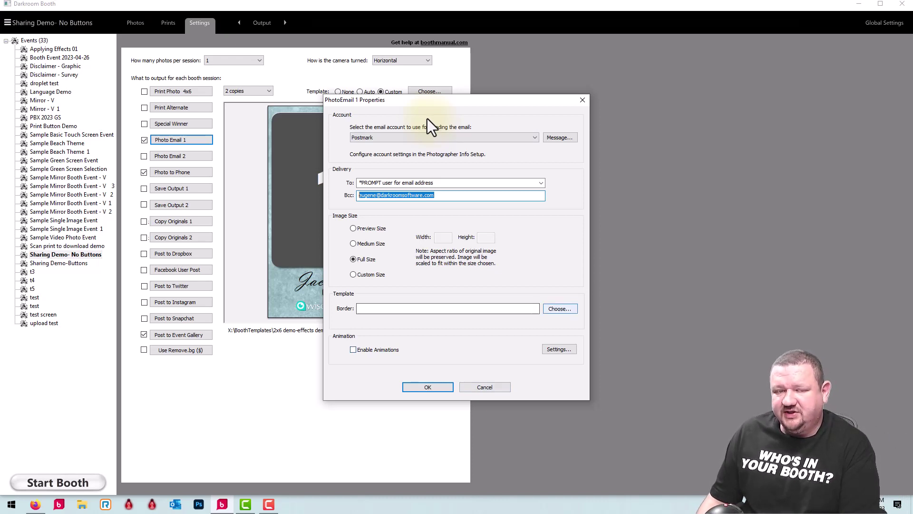
{"action": "left_click_drag", "start_coordinate": [402, 98], "coordinate": [606, 119]}
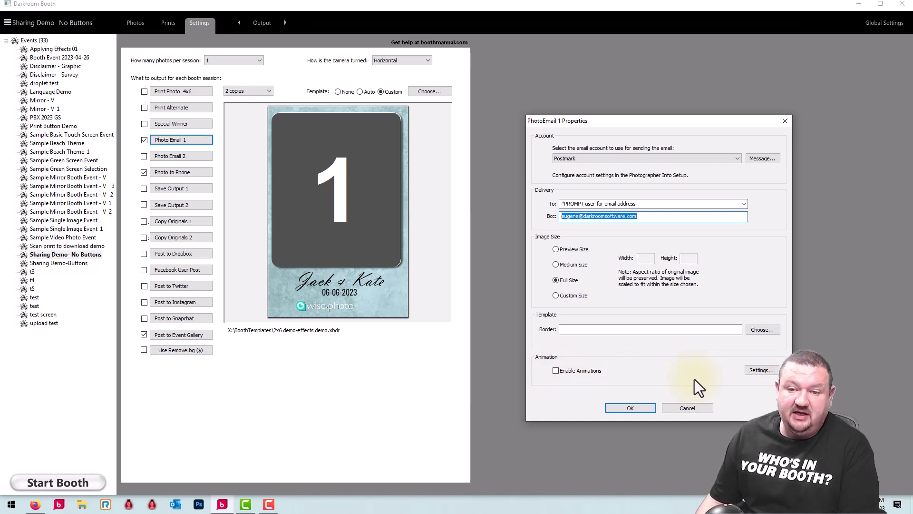
{"action": "left_click", "coordinate": [698, 409]}
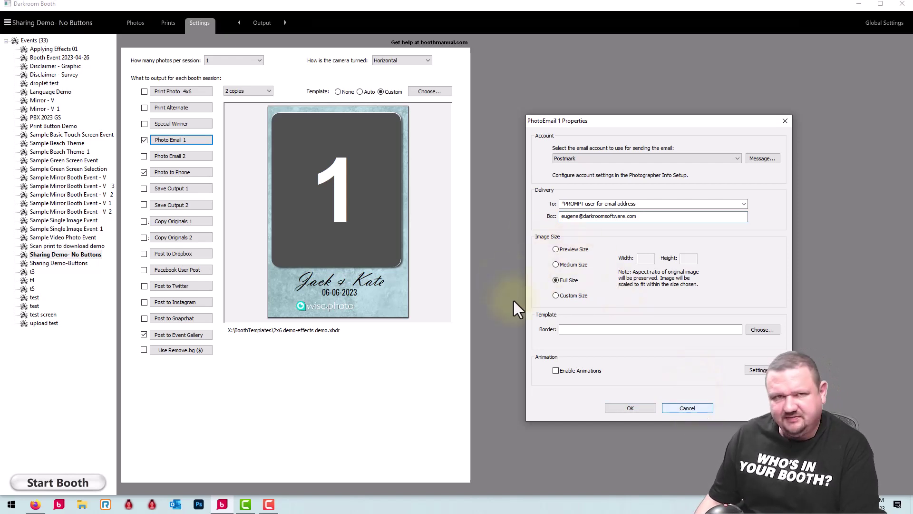
{"action": "left_click", "coordinate": [699, 408]}
{"action": "left_click", "coordinate": [183, 174]}
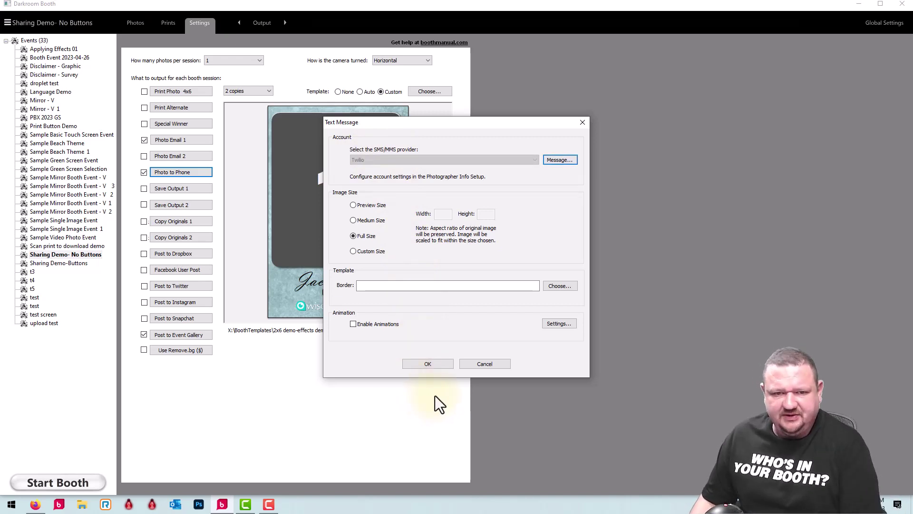
- Accept the Twilio text-message settings with OK and open the Dropbox upload settings
{"action": "left_click", "coordinate": [425, 363]}
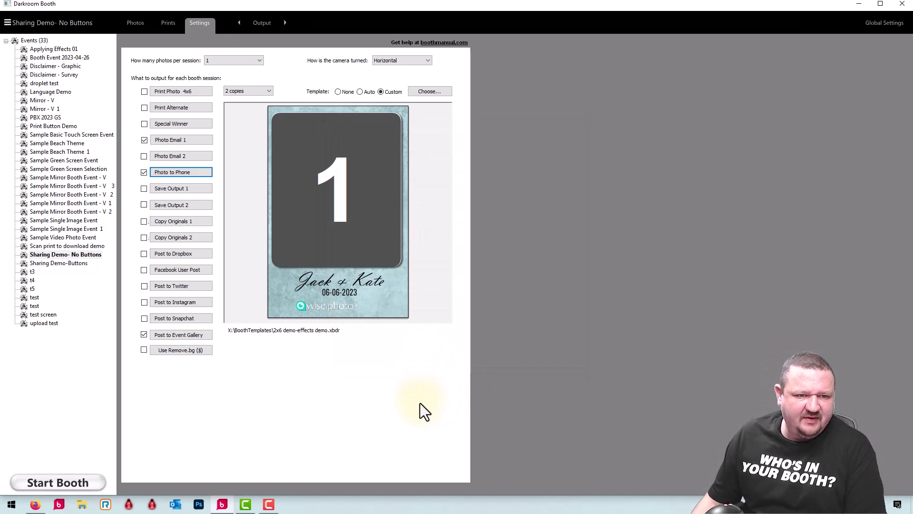
{"action": "left_click", "coordinate": [192, 254]}
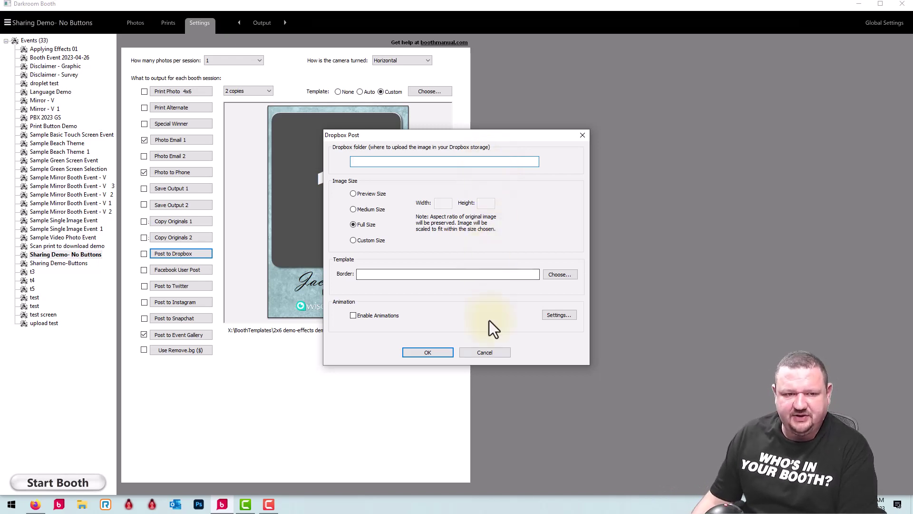
- Cancel the Dropbox Post settings, leaving the upload folder empty
{"action": "left_click", "coordinate": [489, 355]}
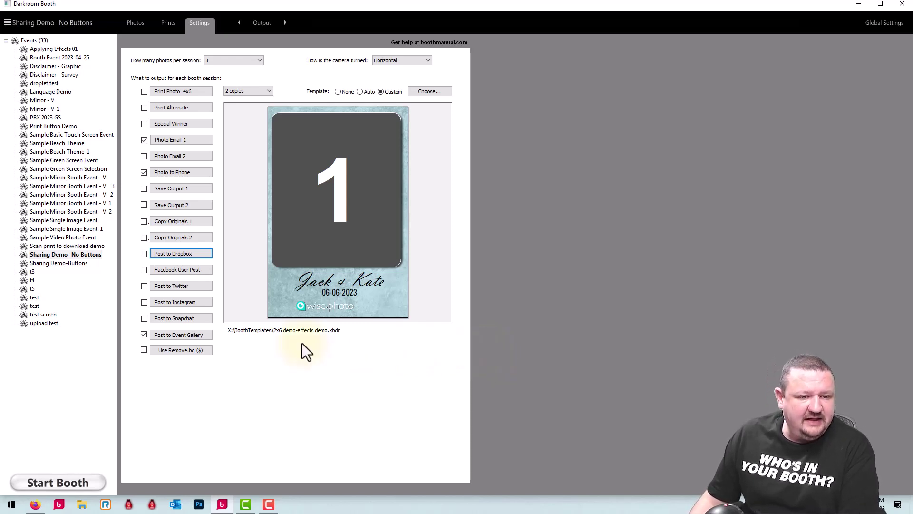
- Open the Event Gallery Post settings and toggle the custom gallery name off and on
{"action": "left_click", "coordinate": [189, 336]}
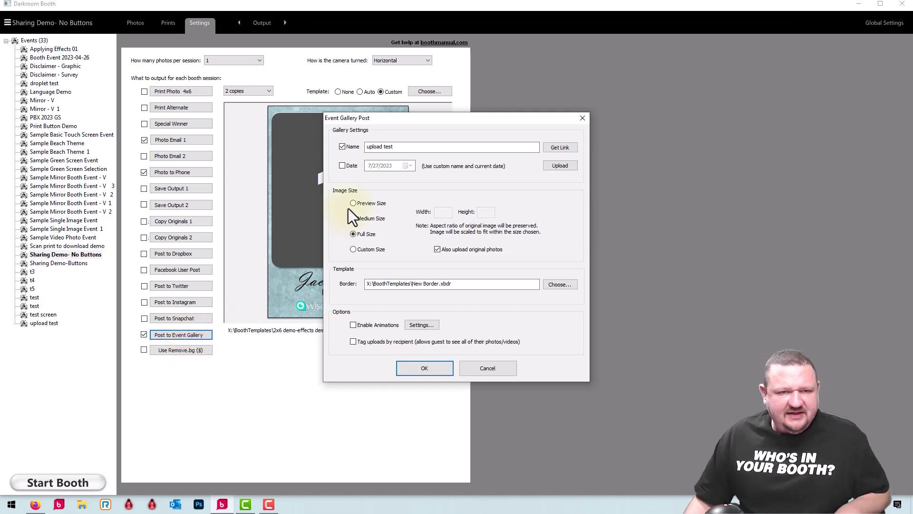
{"action": "left_click", "coordinate": [339, 146]}
{"action": "left_click", "coordinate": [341, 147]}
{"action": "left_click", "coordinate": [342, 148]}
{"action": "left_click", "coordinate": [342, 147]}
{"action": "left_click", "coordinate": [343, 148]}
{"action": "left_click", "coordinate": [343, 147]}
{"action": "left_click", "coordinate": [342, 147]}
{"action": "left_click", "coordinate": [342, 147]}
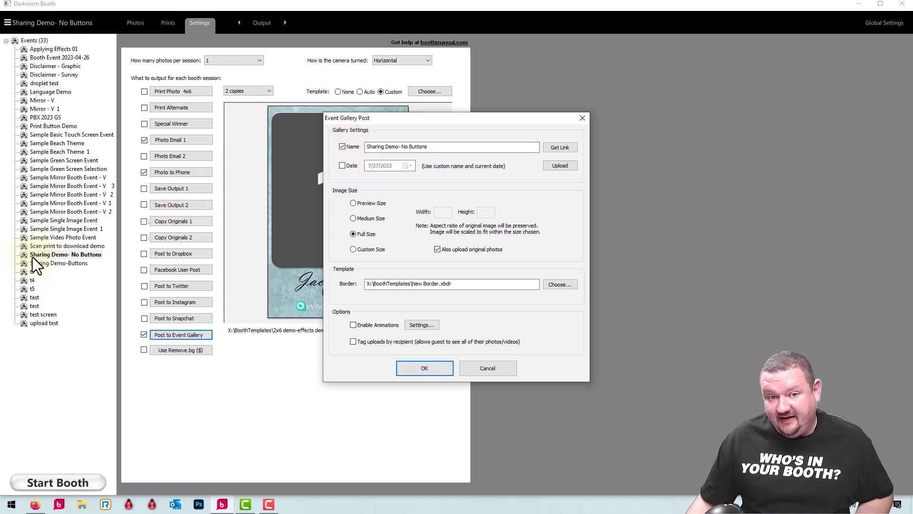
- Toggle the custom gallery date back on and generate the shareable gallery link and QR code
{"action": "left_click", "coordinate": [343, 165]}
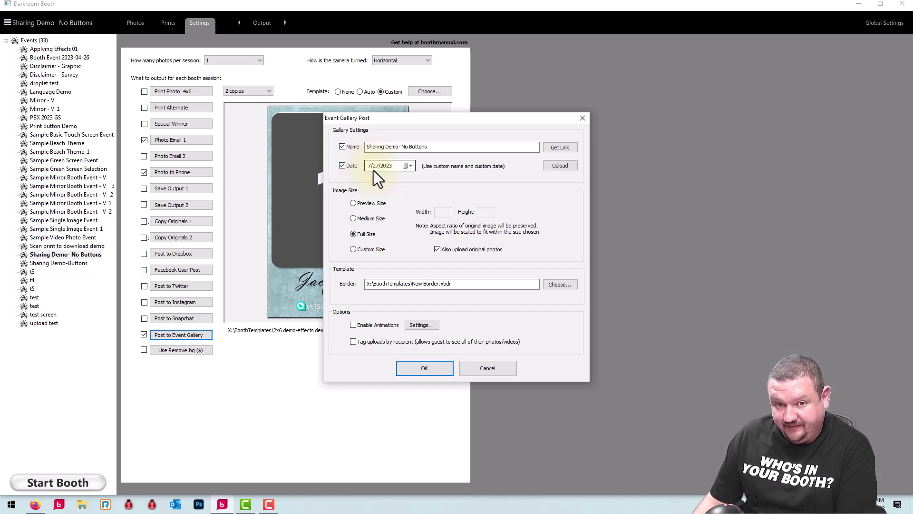
{"action": "left_click", "coordinate": [342, 166]}
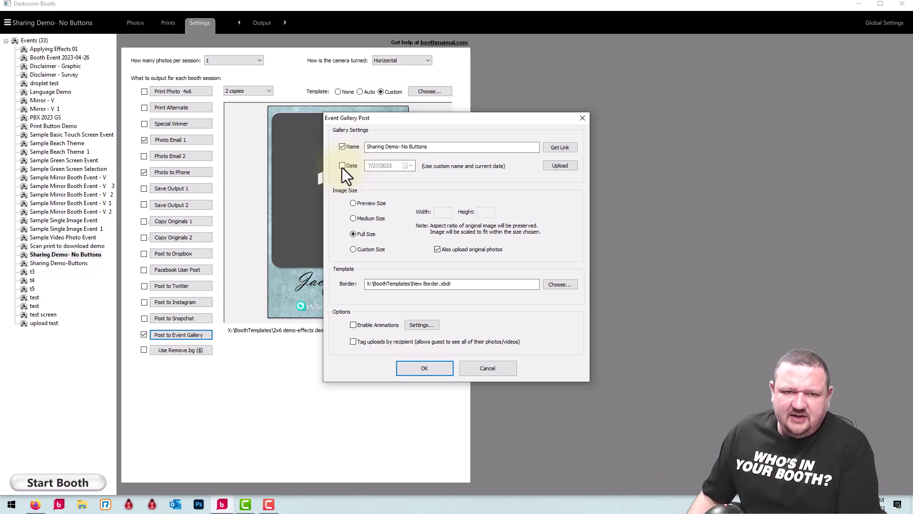
{"action": "left_click", "coordinate": [342, 165]}
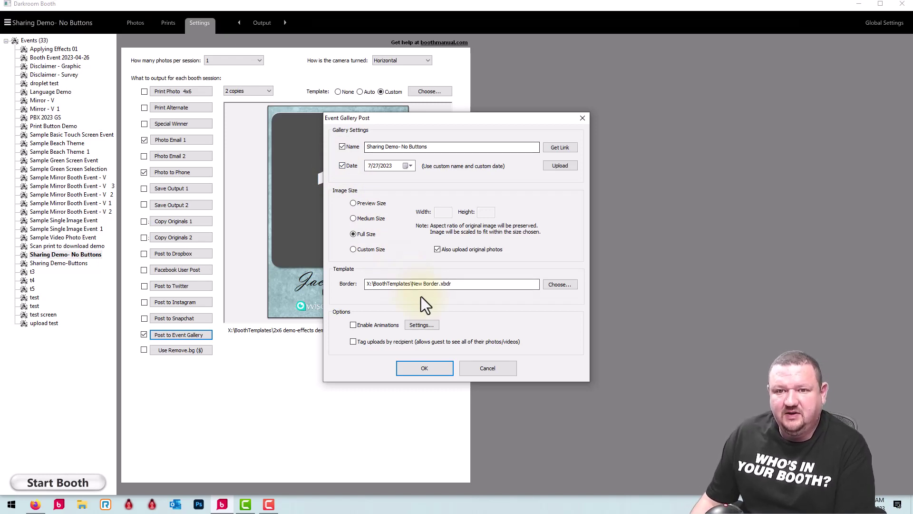
{"action": "left_click", "coordinate": [566, 149]}
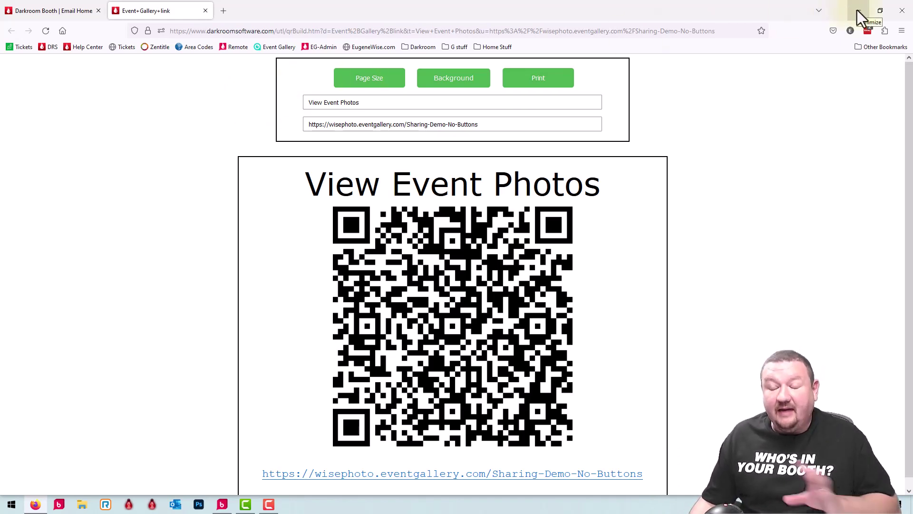
- Minimize the browser showing the View Event Photos QR code for Sharing-Demo-No-Buttons
{"action": "left_click", "coordinate": [857, 10]}
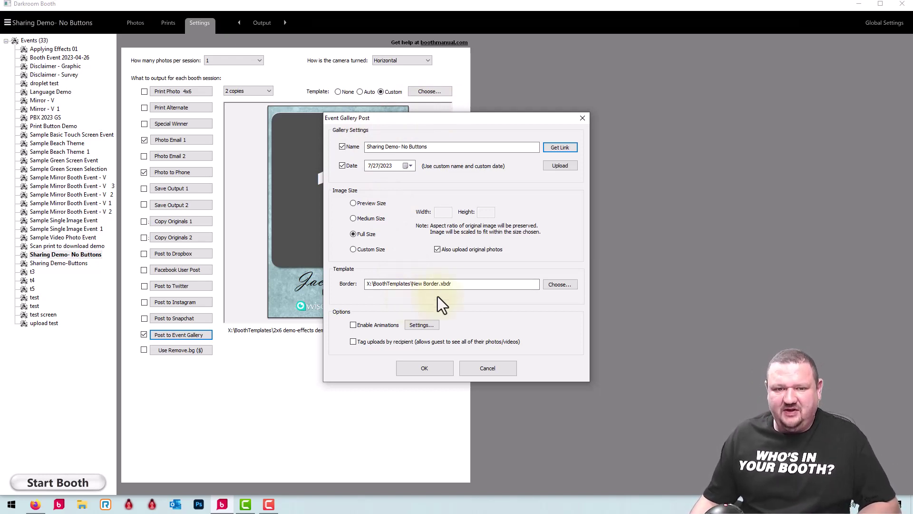
- Select the New Border template path and drag the gallery settings aside to reveal the template
{"action": "left_click", "coordinate": [490, 286]}
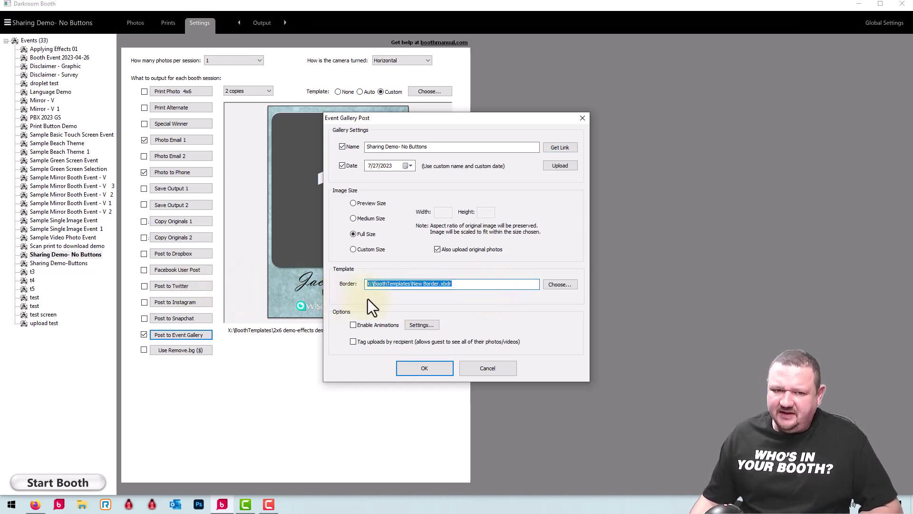
{"action": "left_click_drag", "start_coordinate": [438, 119], "coordinate": [649, 172]}
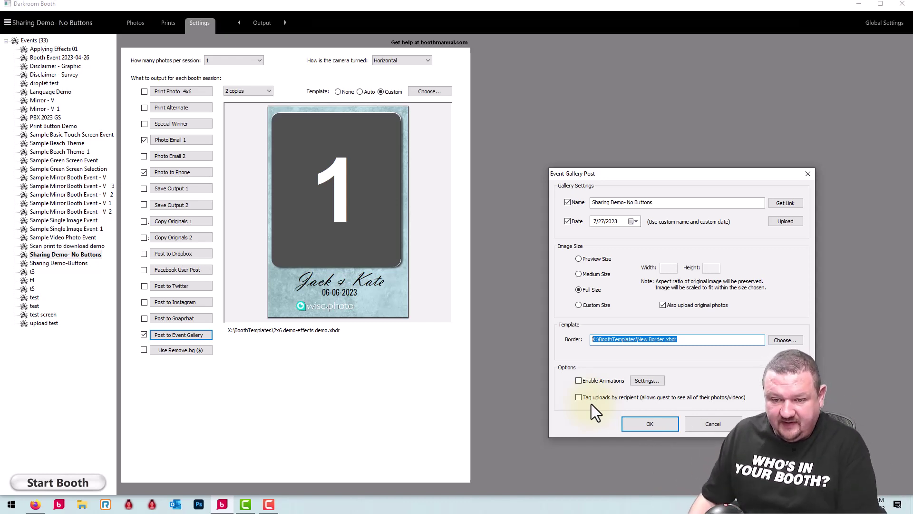
- Enable 'Tag uploads by recipient' for the Event Gallery and save with OK
{"action": "left_click", "coordinate": [587, 397]}
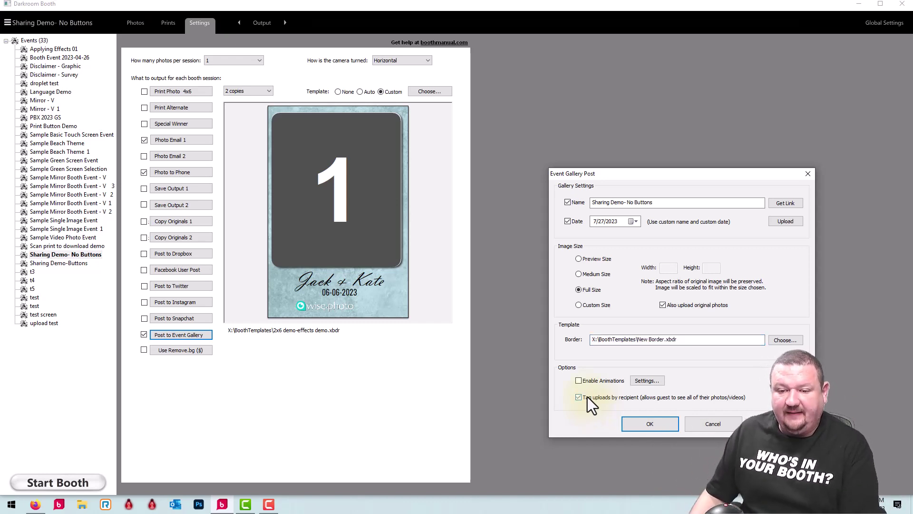
{"action": "left_click", "coordinate": [651, 423]}
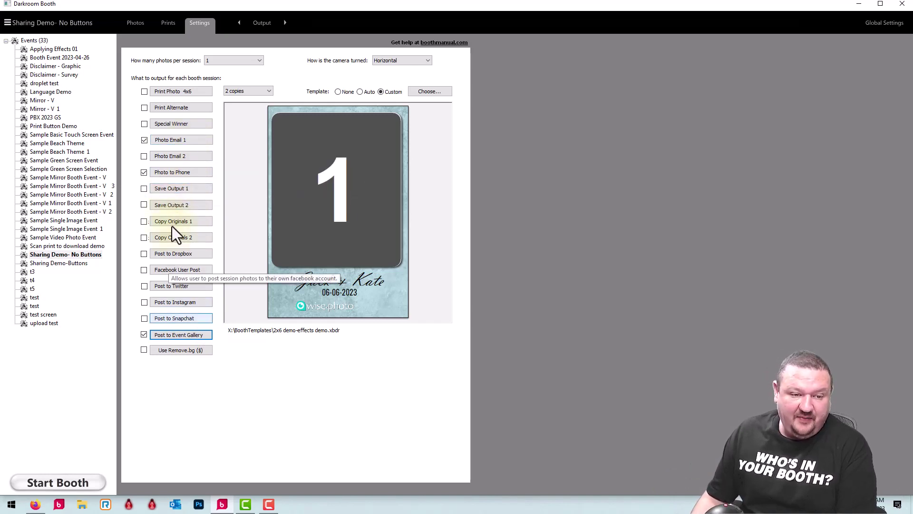
{"action": "left_click", "coordinate": [176, 286]}
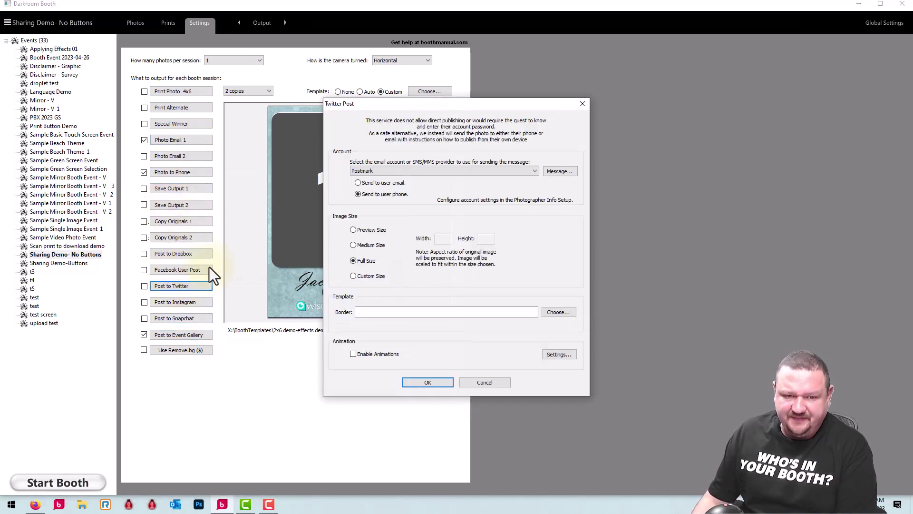
{"action": "left_click", "coordinate": [356, 183]}
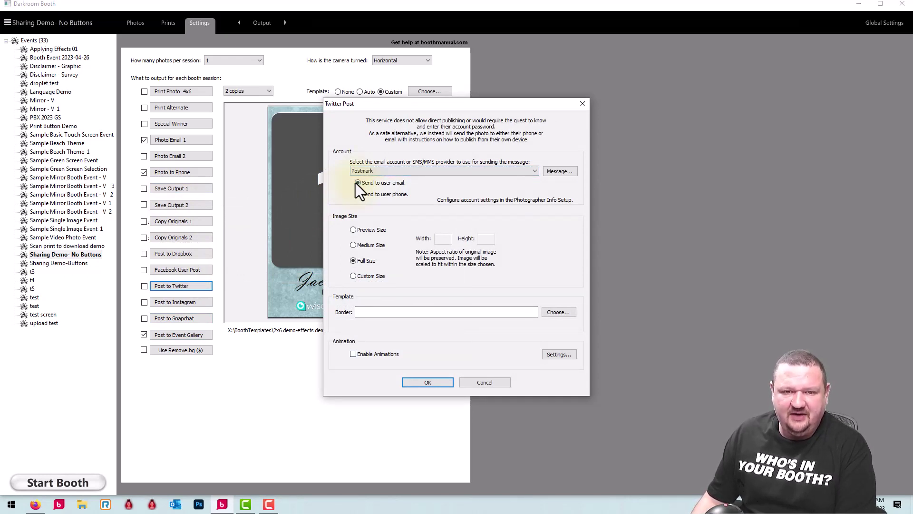
{"action": "left_click", "coordinate": [561, 172]}
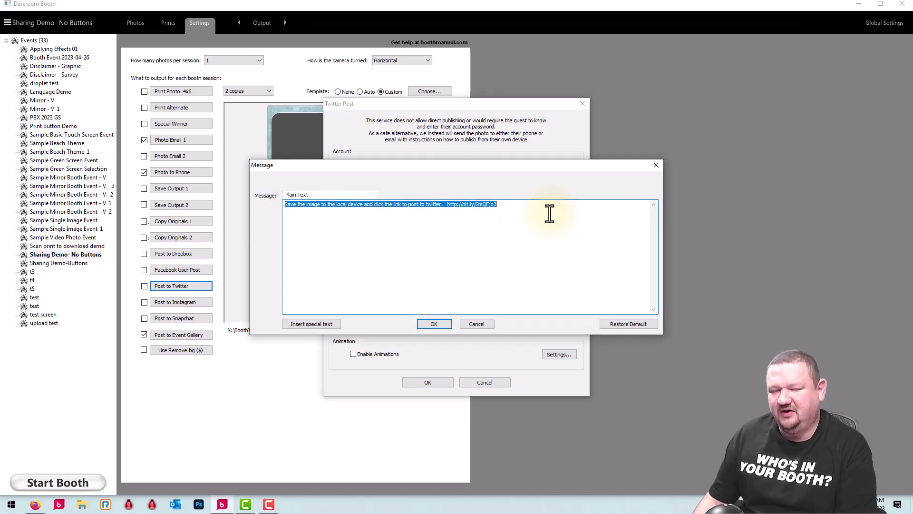
{"action": "left_click", "coordinate": [478, 324]}
{"action": "left_click", "coordinate": [503, 381]}
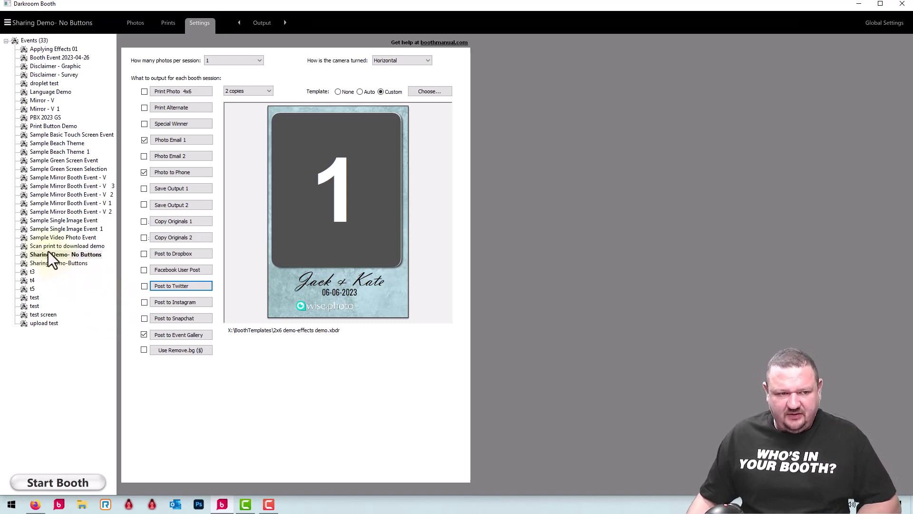
- Switch to Sharing Demo-Buttons and view its screen with Download QR, Start, Print, SMS, Email and Done buttons
{"action": "left_click", "coordinate": [50, 265]}
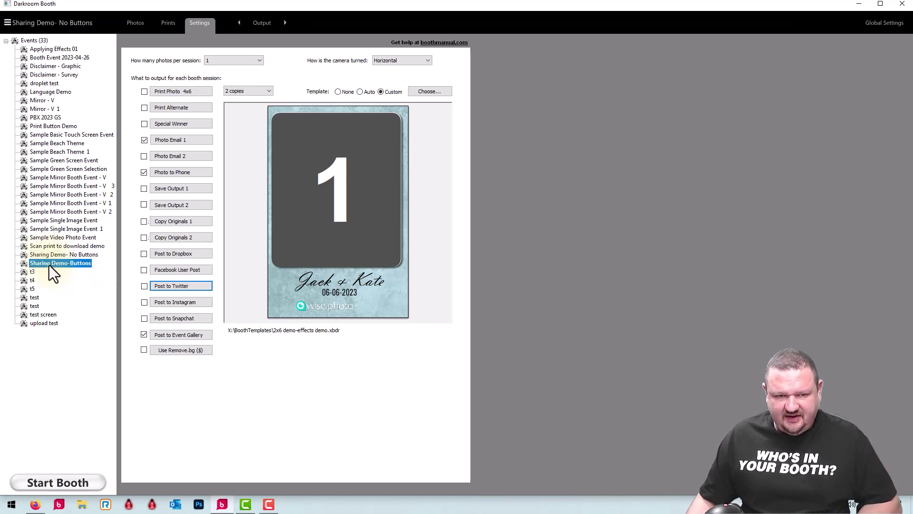
{"action": "left_click", "coordinate": [263, 24]}
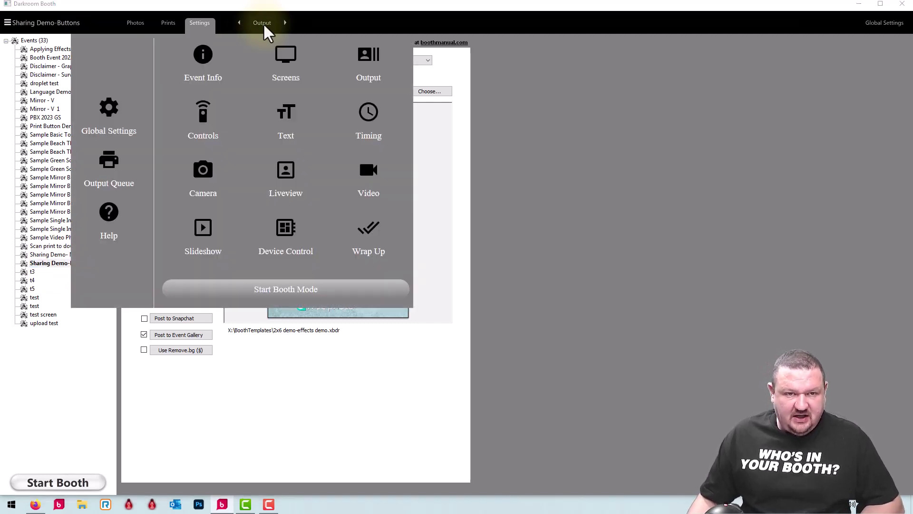
{"action": "left_click", "coordinate": [287, 59]}
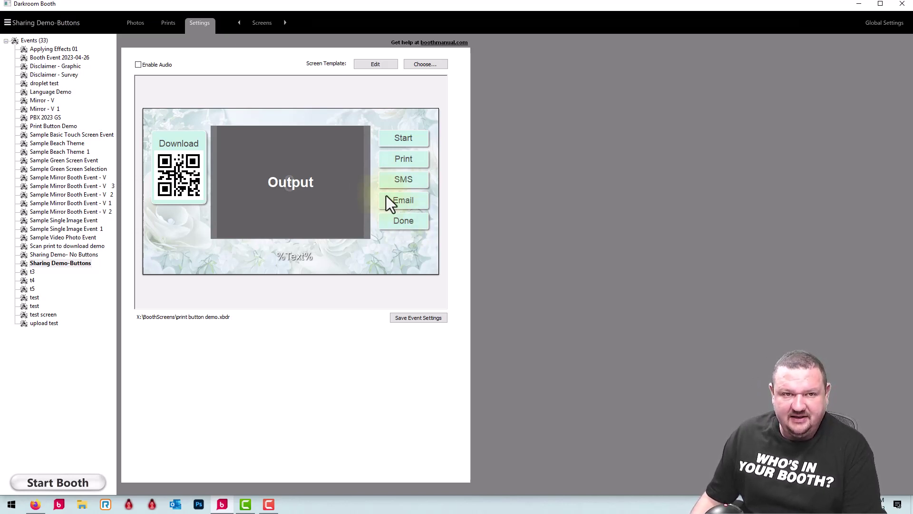
{"action": "left_click", "coordinate": [255, 22]}
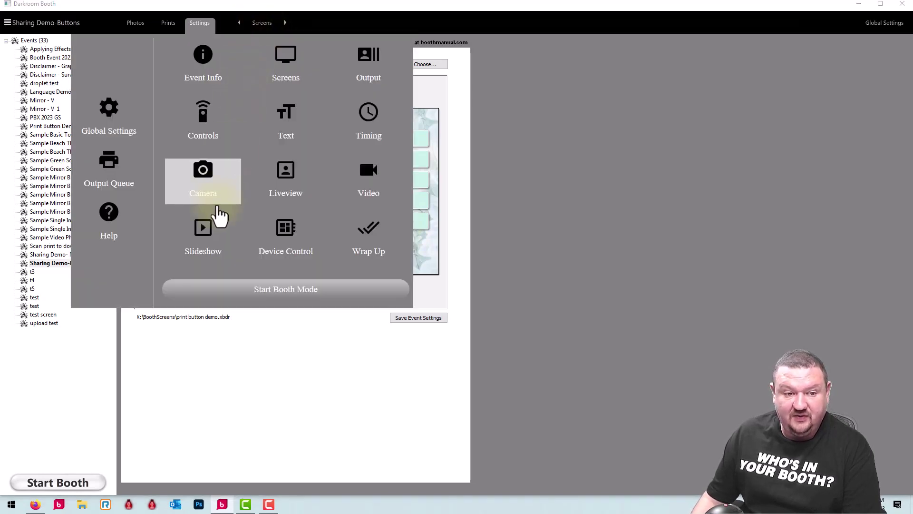
- Review the Custom slideshow that runs between sessions using the slideshow template.xbdi template
{"action": "left_click", "coordinate": [210, 240]}
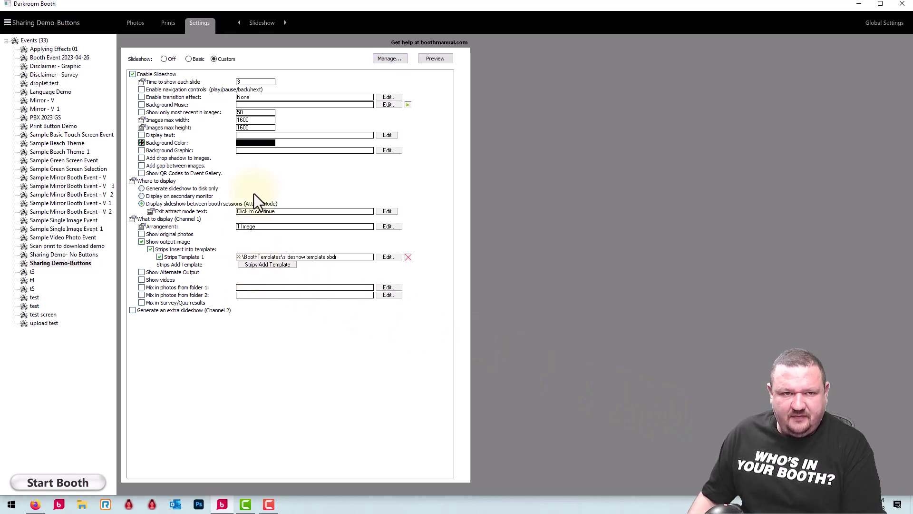
{"action": "left_click", "coordinate": [267, 20]}
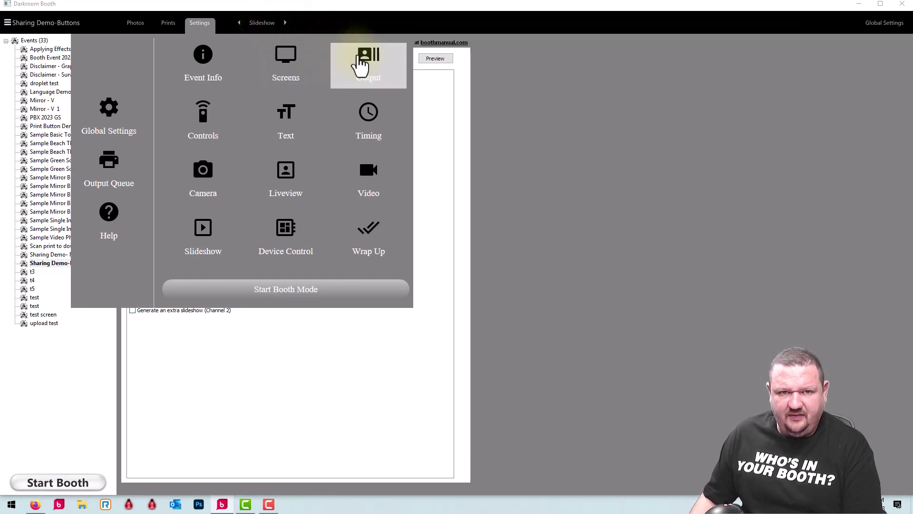
- Go to the event's output settings and browse the available output templates
{"action": "left_click", "coordinate": [360, 64]}
{"action": "left_click", "coordinate": [435, 93]}
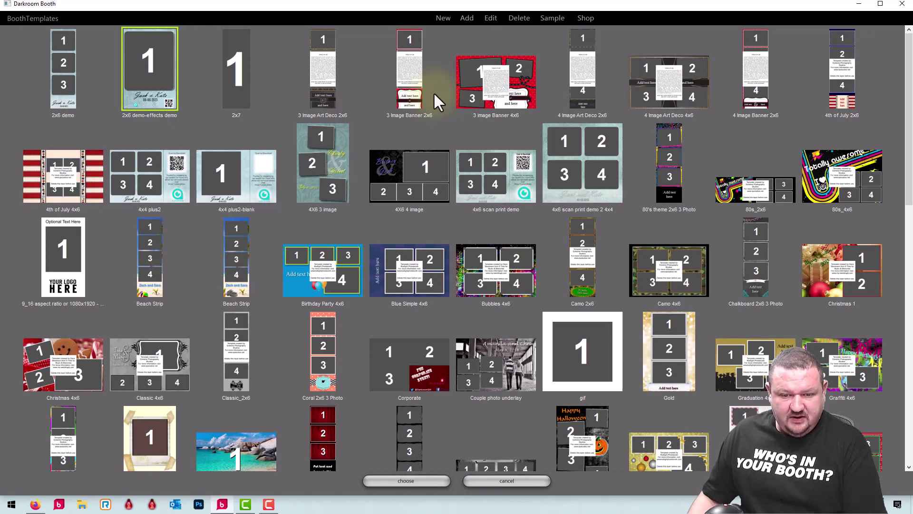
{"action": "scroll", "coordinate": [433, 92], "scroll_direction": "down", "scroll_amount": 10}
{"action": "scroll", "coordinate": [371, 176], "scroll_direction": "up", "scroll_amount": 5}
- Inspect the slideshow template in the editor, then cancel, keeping the 2x6 demo-effects demo.xbdr template
{"action": "left_click", "coordinate": [223, 379]}
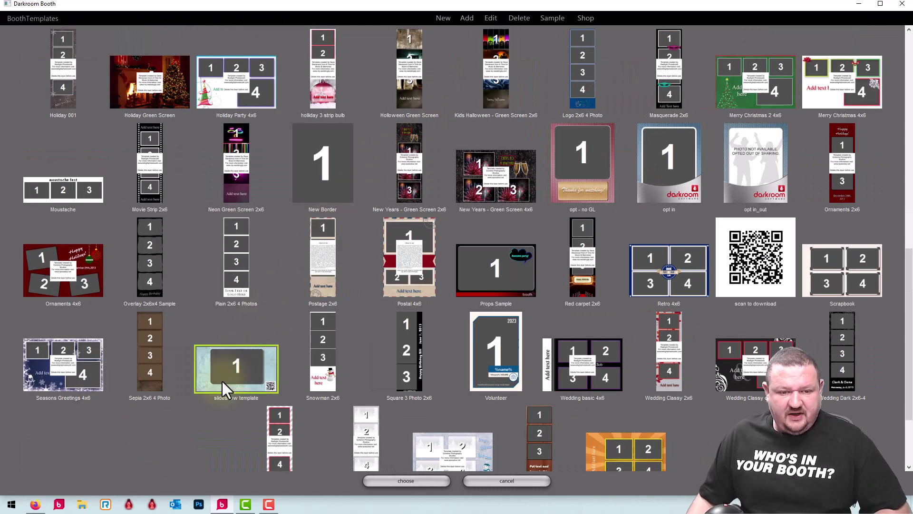
{"action": "double_click", "coordinate": [229, 368]}
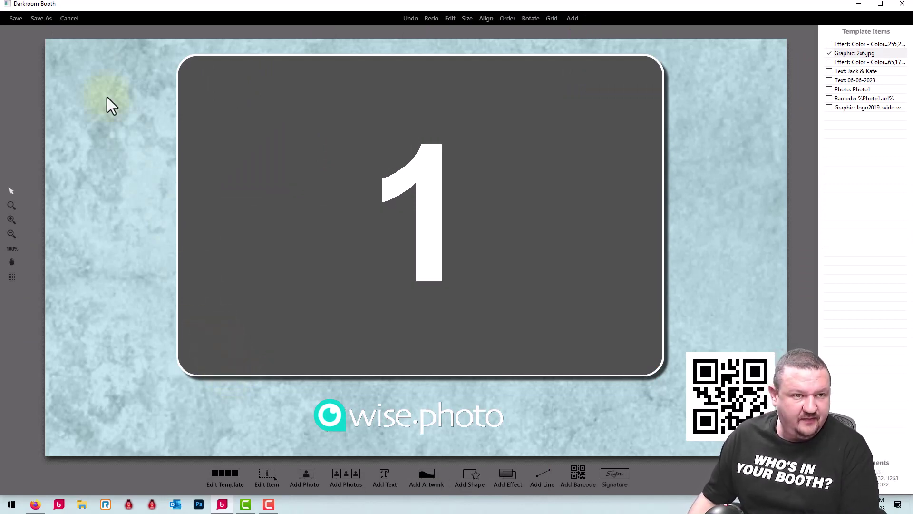
{"action": "left_click", "coordinate": [70, 18]}
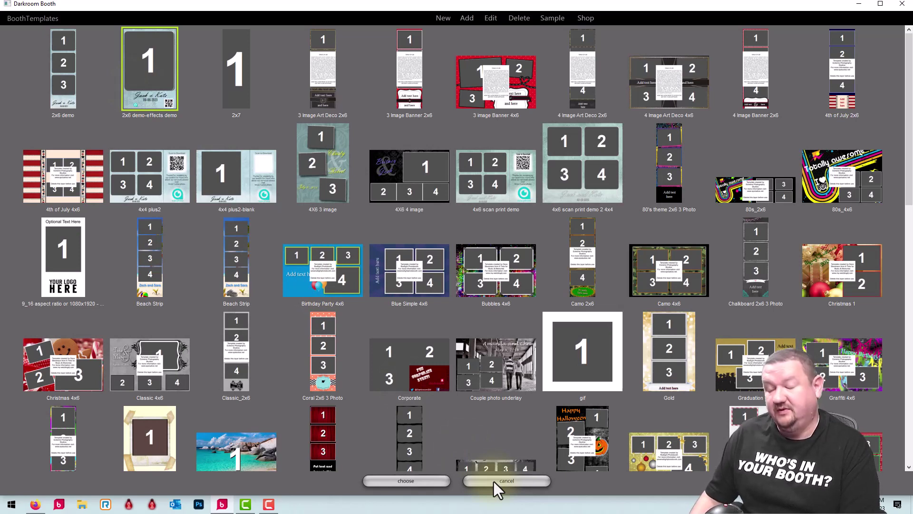
{"action": "left_click", "coordinate": [521, 486]}
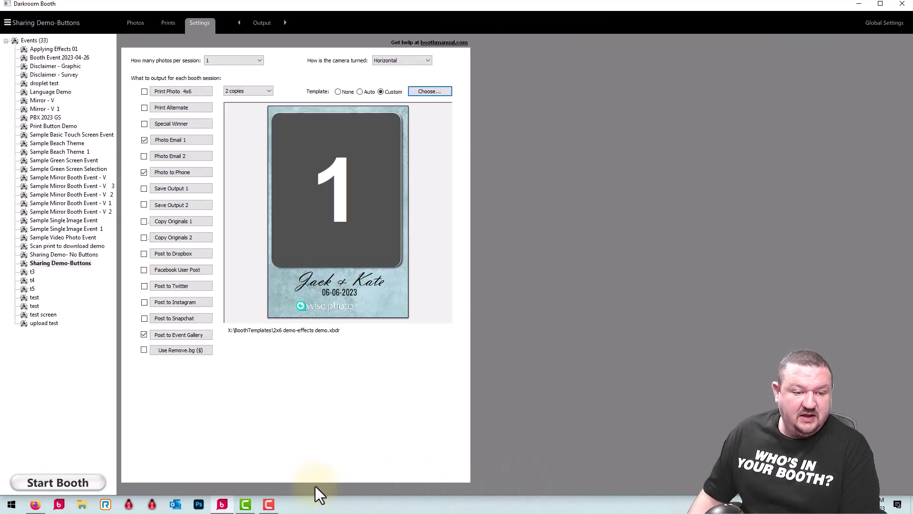
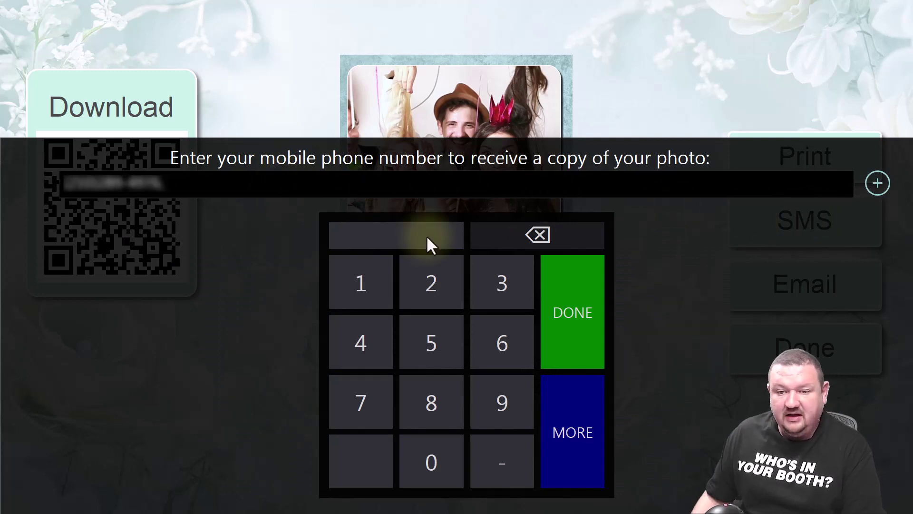
- Submit the entered phone number for the SMS photo copy
{"action": "left_click", "coordinate": [575, 290]}
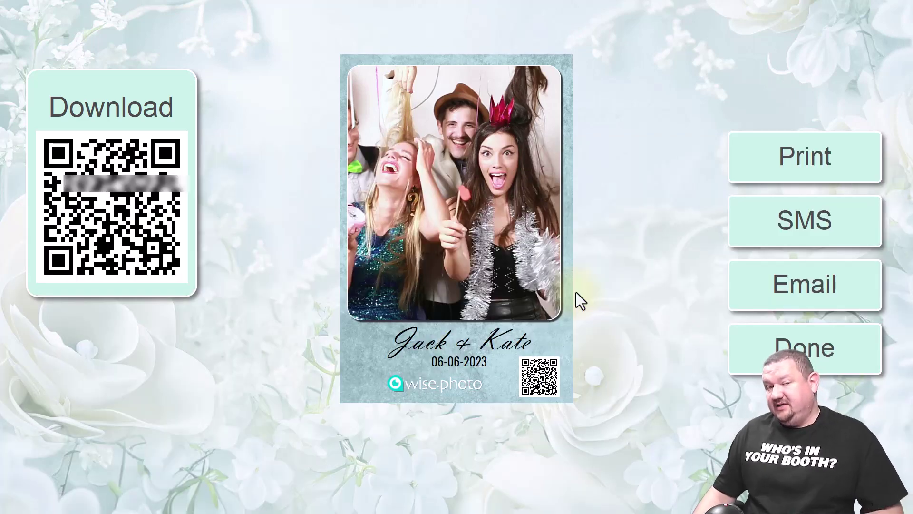
- Request the photo by email, entering and correcting the guest's email address, then submit it
{"action": "left_click", "coordinate": [764, 281]}
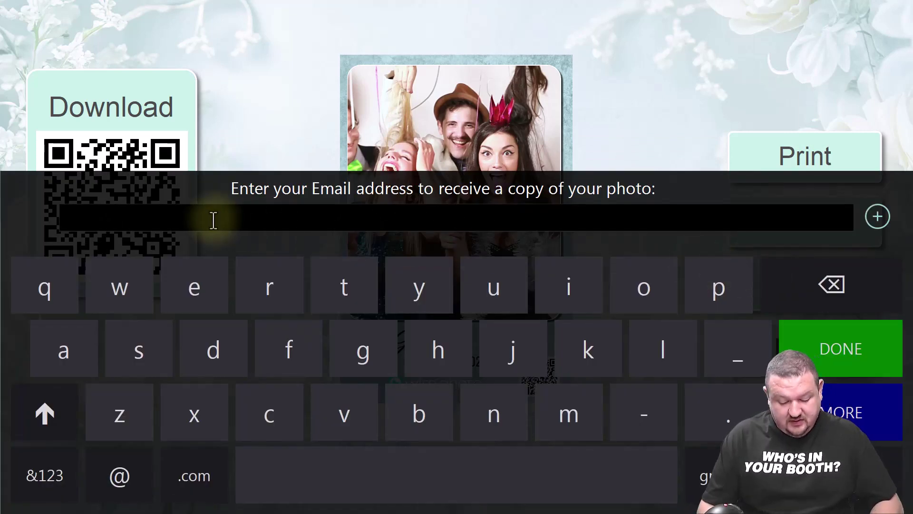
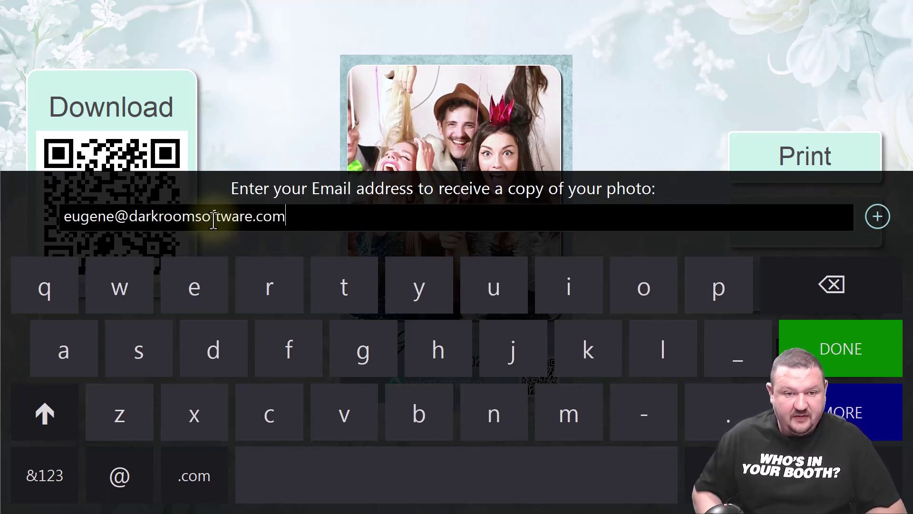
{"action": "left_click", "coordinate": [809, 347]}
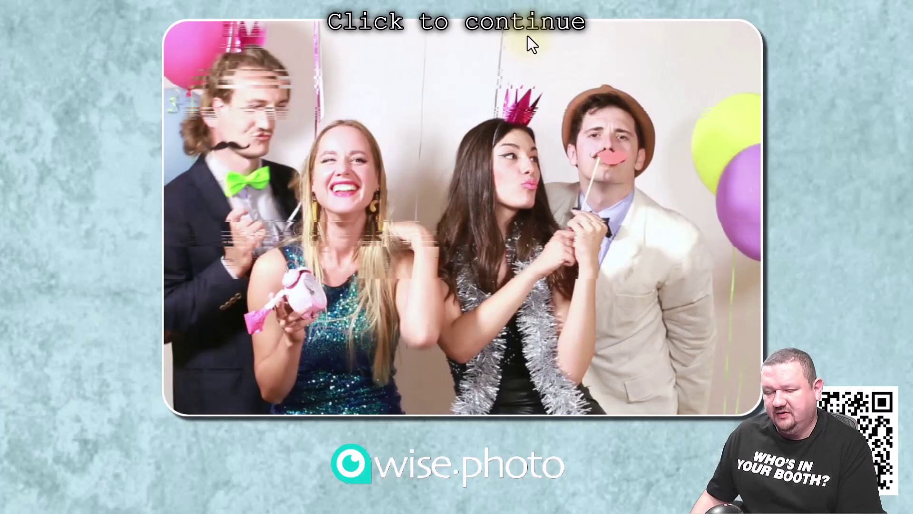
- Run another photo session from the attract screen, finish it with Done, and return to the start screen
{"action": "left_click", "coordinate": [527, 36]}
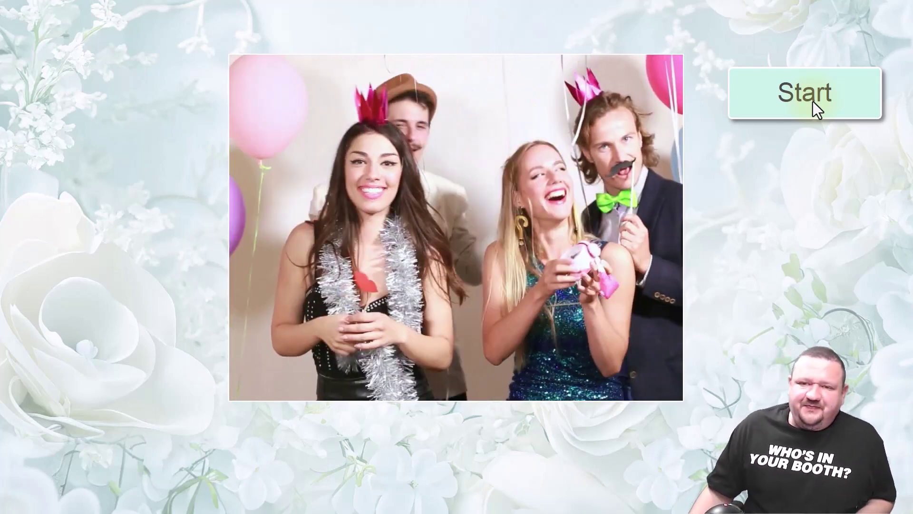
{"action": "left_click", "coordinate": [812, 101]}
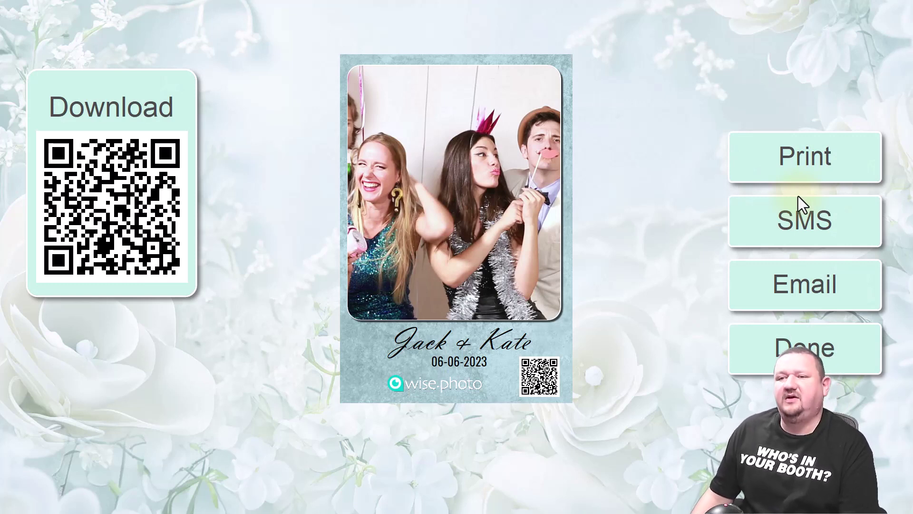
{"action": "left_click", "coordinate": [807, 347]}
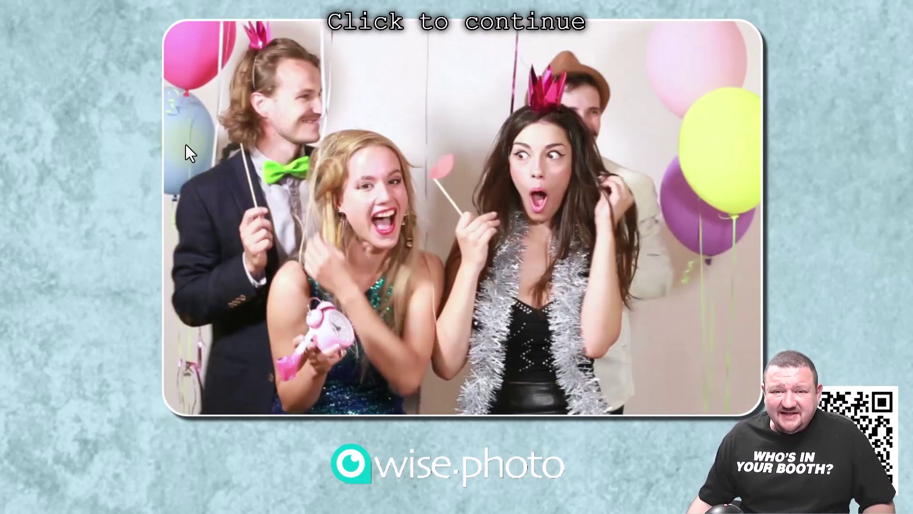
{"action": "left_click", "coordinate": [117, 101]}
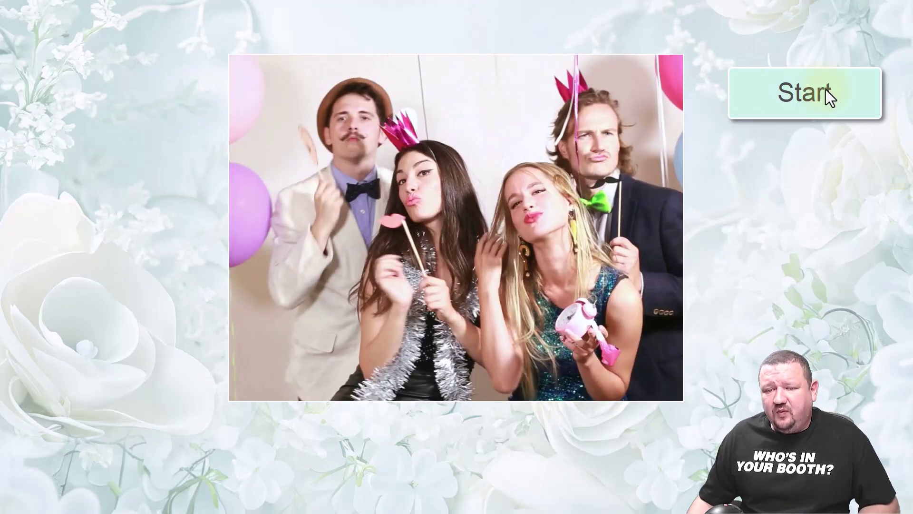
- Shoot one more session, finish it with Done, then exit booth mode to the event Settings
{"action": "left_click", "coordinate": [825, 91]}
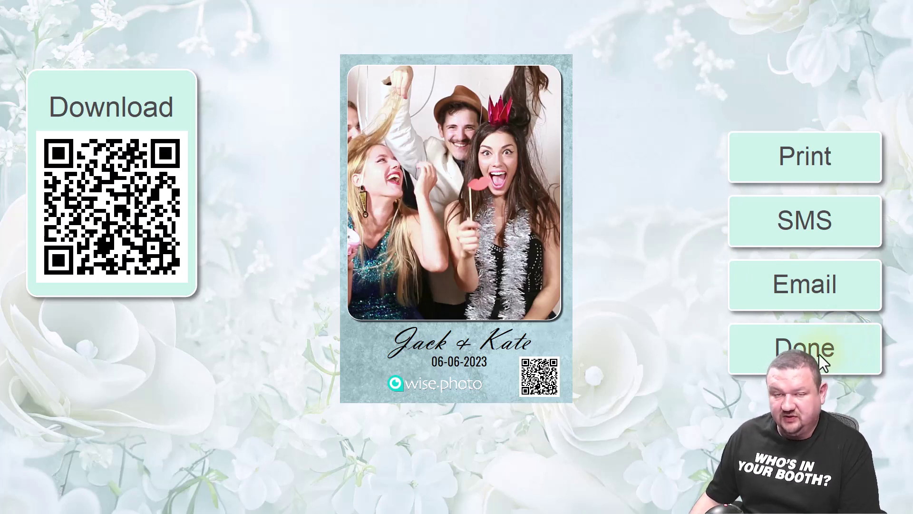
{"action": "left_click", "coordinate": [803, 361]}
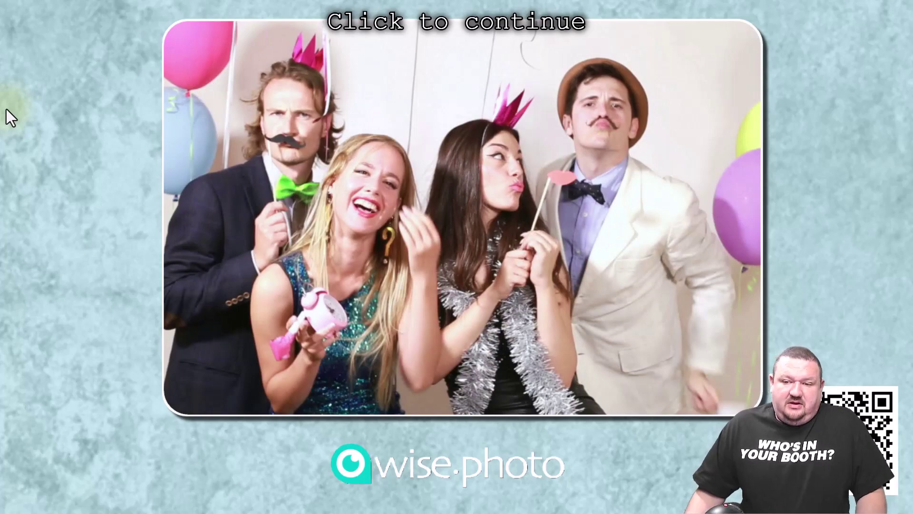
{"action": "left_click", "coordinate": [7, 110]}
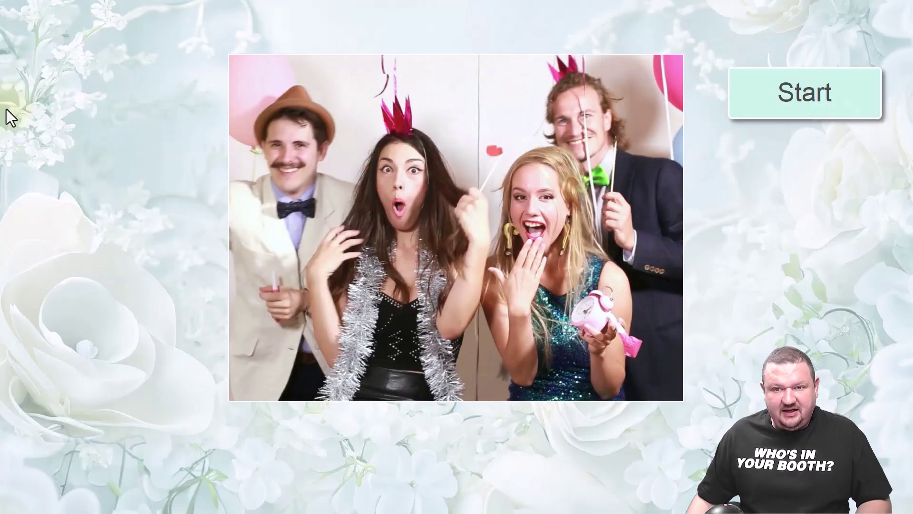
{"action": "key", "text": "Escape"}
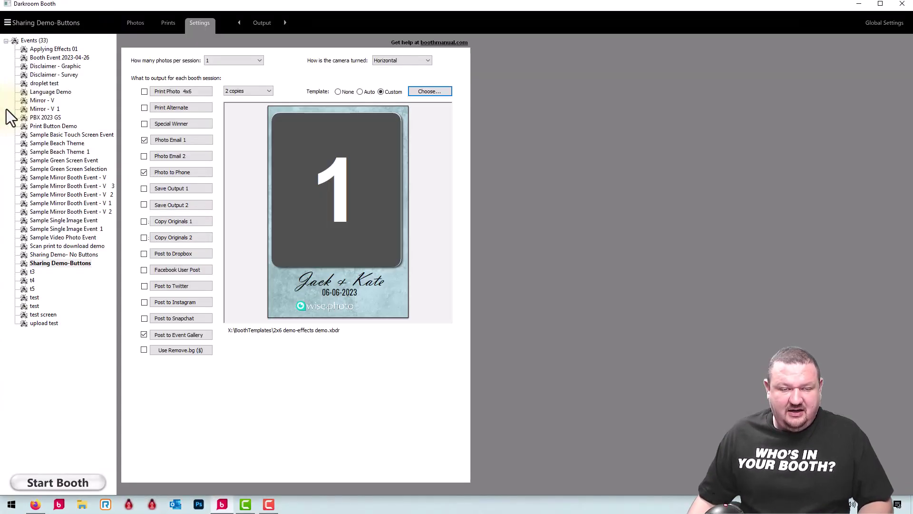
- Go to the Screens settings page and edit the sharing screen template
{"action": "left_click", "coordinate": [261, 23]}
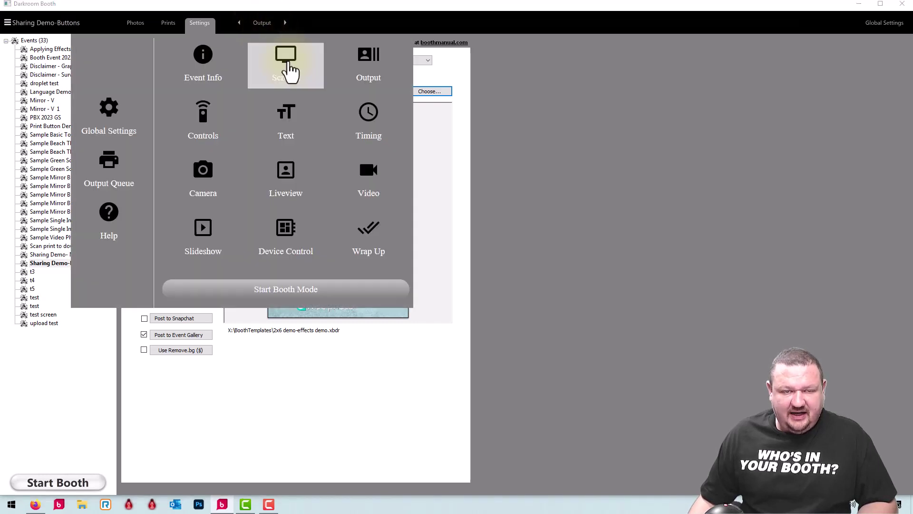
{"action": "left_click", "coordinate": [293, 69]}
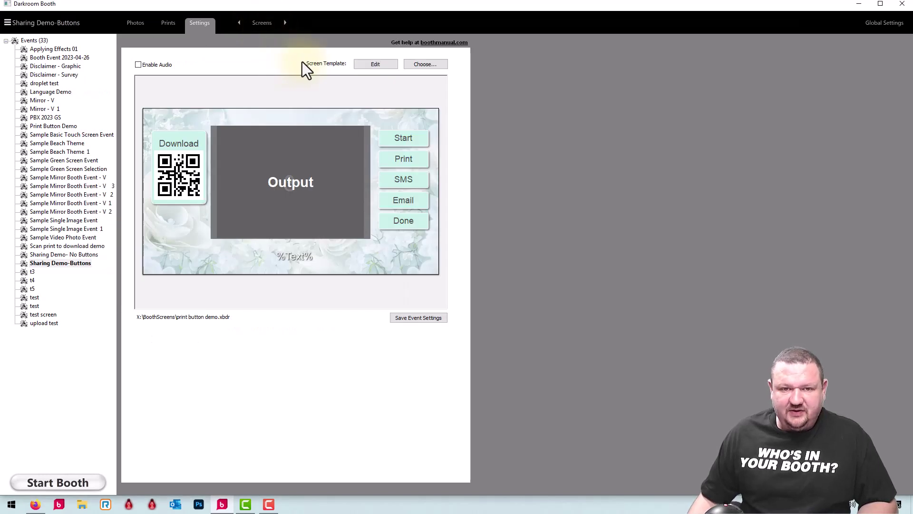
{"action": "left_click", "coordinate": [375, 64]}
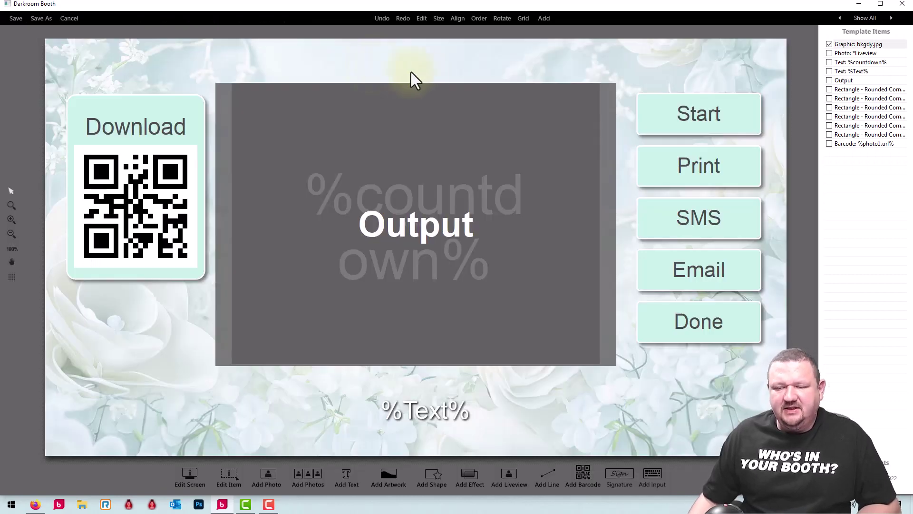
{"action": "double_click", "coordinate": [704, 123]}
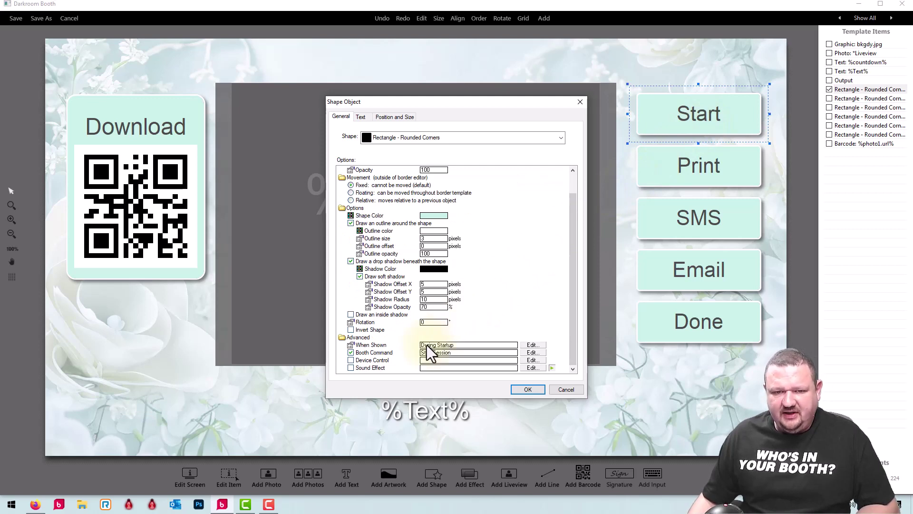
{"action": "left_click", "coordinate": [563, 390]}
{"action": "double_click", "coordinate": [701, 171]}
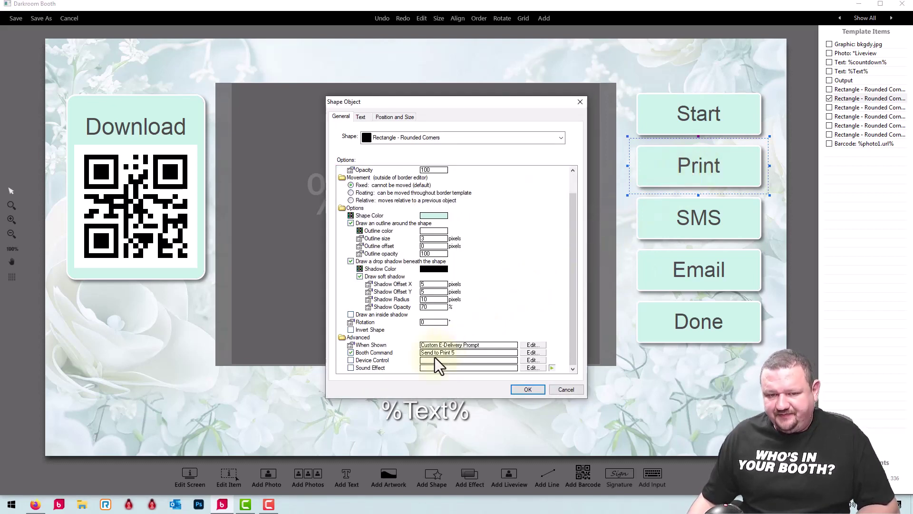
{"action": "left_click", "coordinate": [579, 103]}
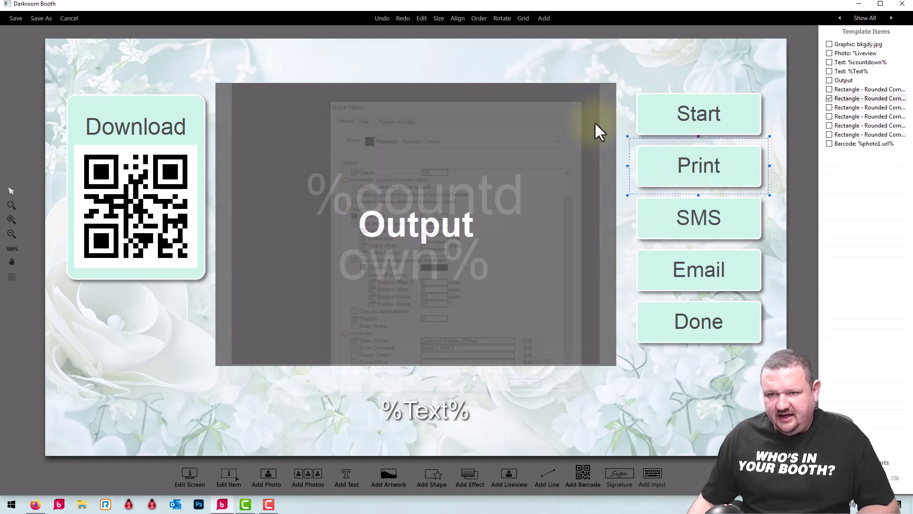
{"action": "double_click", "coordinate": [692, 230]}
{"action": "scroll", "coordinate": [692, 229], "scroll_direction": "down", "scroll_amount": 1}
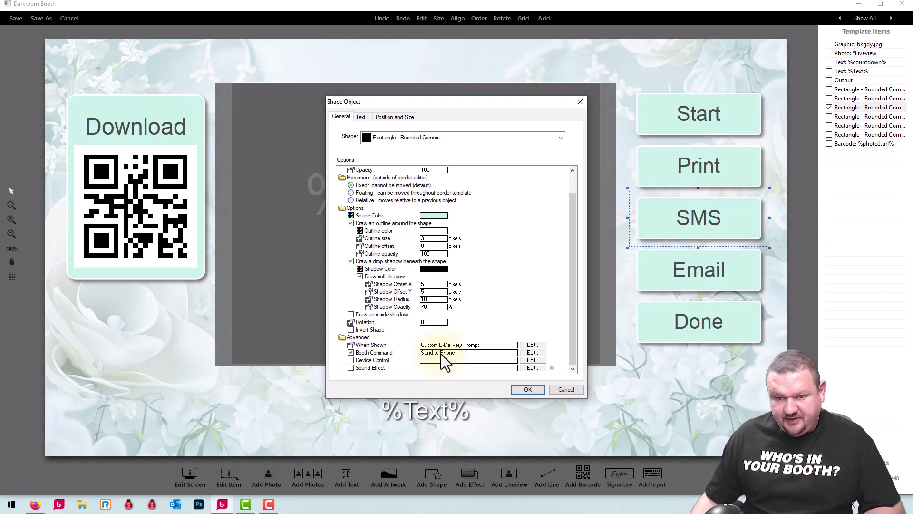
{"action": "left_click", "coordinate": [566, 390]}
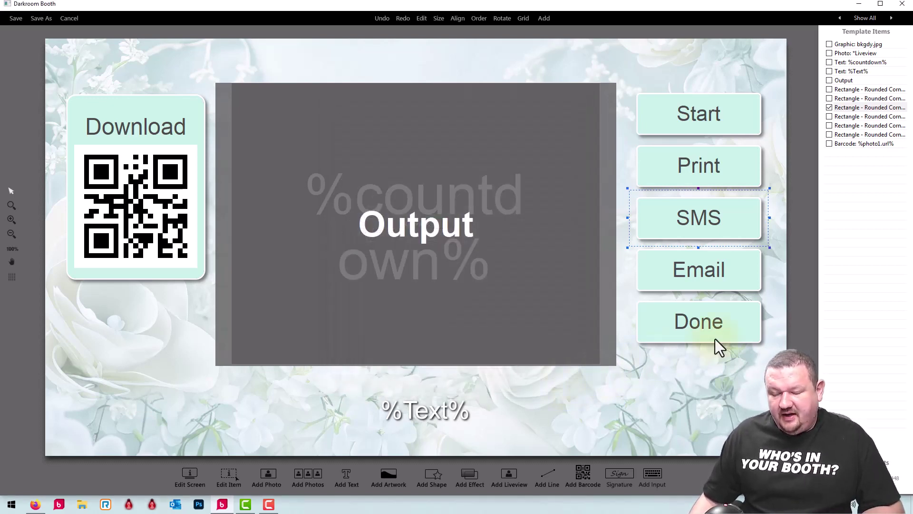
{"action": "double_click", "coordinate": [742, 332]}
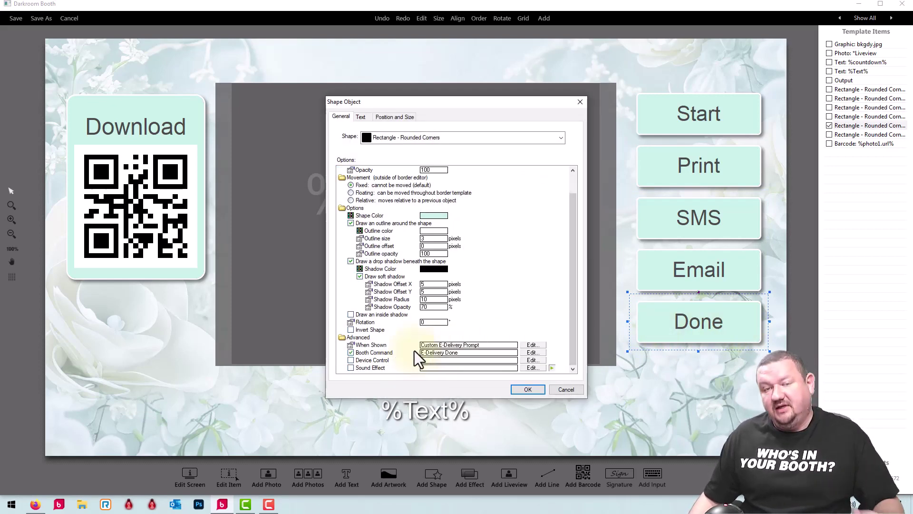
{"action": "left_click", "coordinate": [573, 391]}
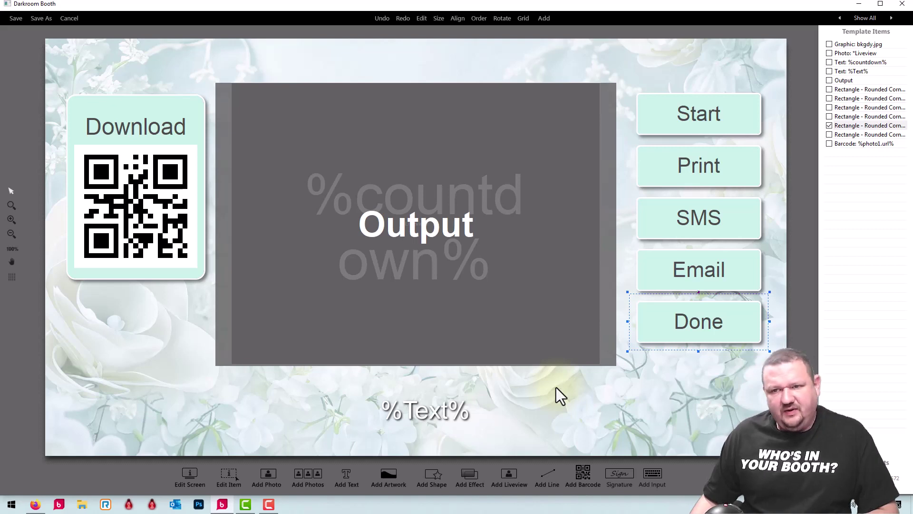
{"action": "double_click", "coordinate": [693, 270]}
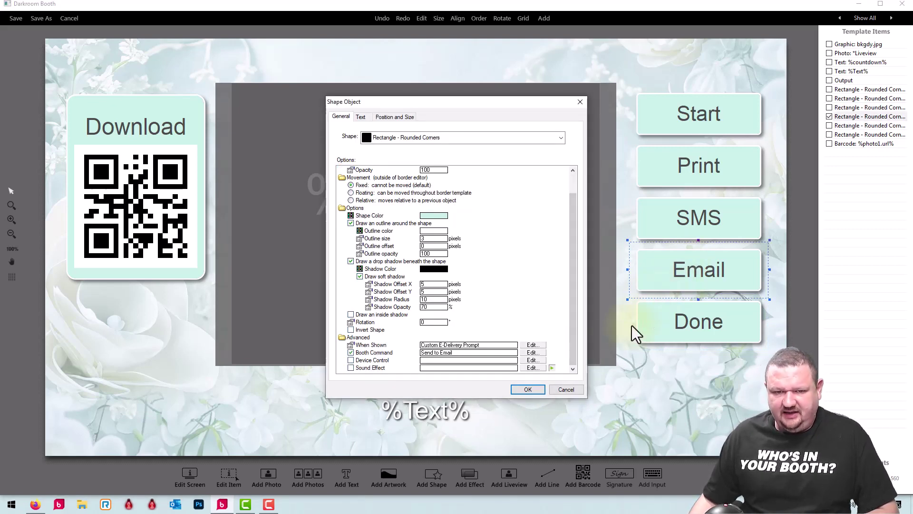
{"action": "left_click", "coordinate": [571, 393]}
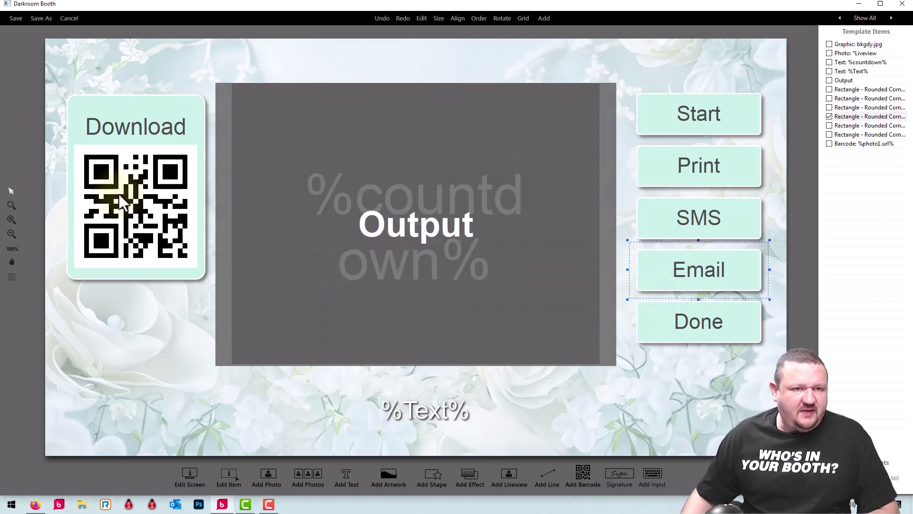
{"action": "left_click", "coordinate": [150, 186]}
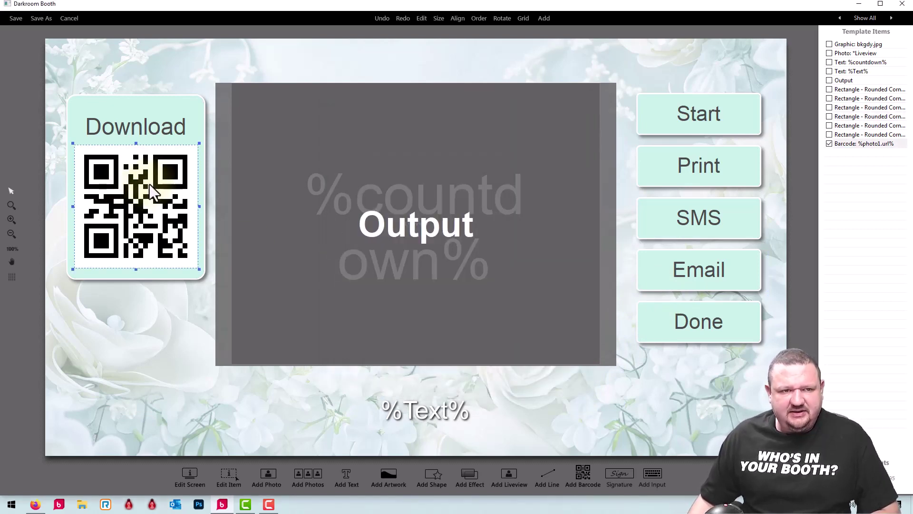
- Open the QR barcode's properties, review its Custom When Shown steps, and check the %photo1.url% value
{"action": "double_click", "coordinate": [140, 202]}
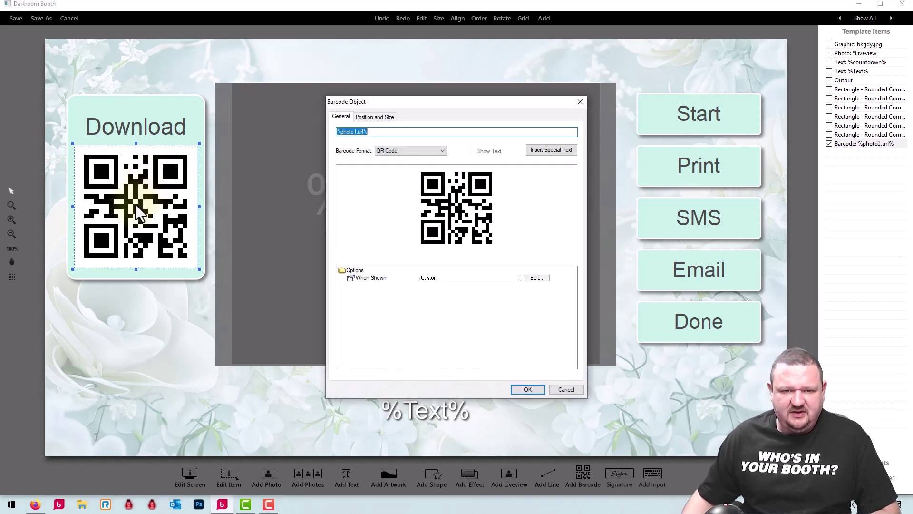
{"action": "left_click", "coordinate": [536, 278]}
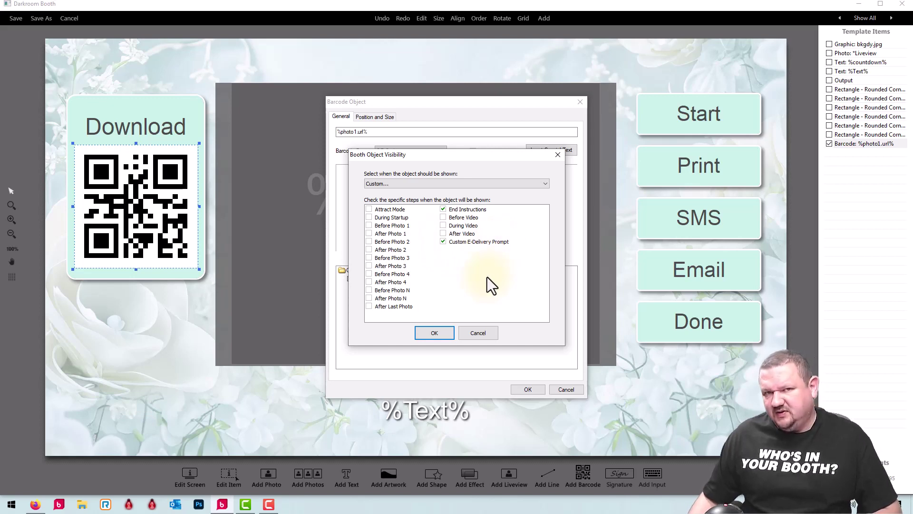
{"action": "left_click", "coordinate": [487, 329]}
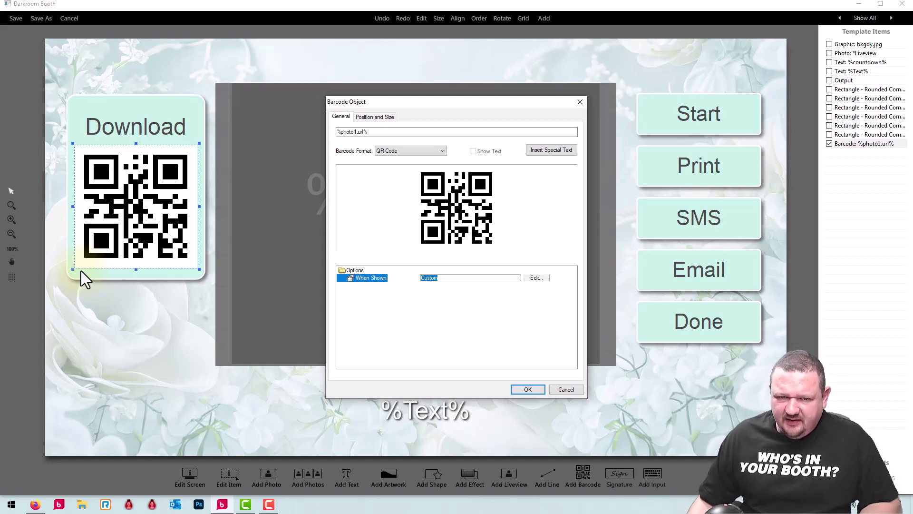
{"action": "left_click", "coordinate": [505, 278]}
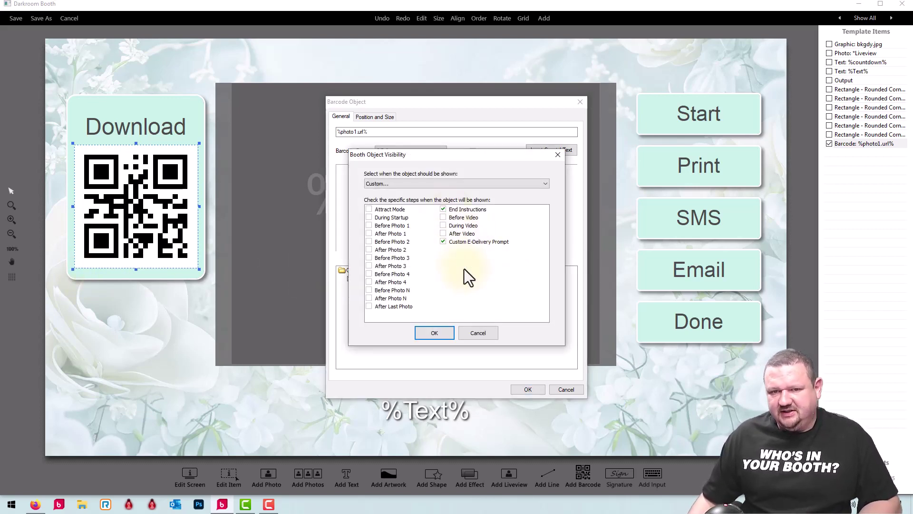
{"action": "left_click", "coordinate": [482, 333]}
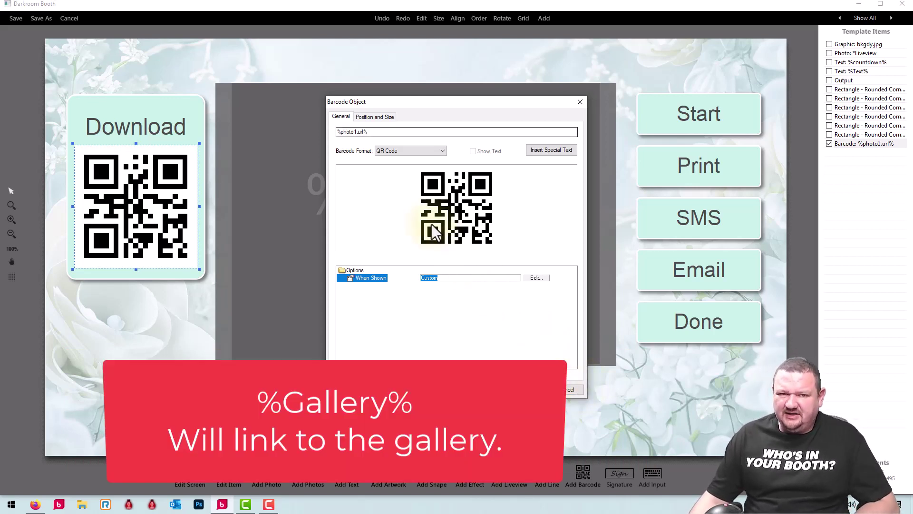
{"action": "left_click", "coordinate": [371, 131]}
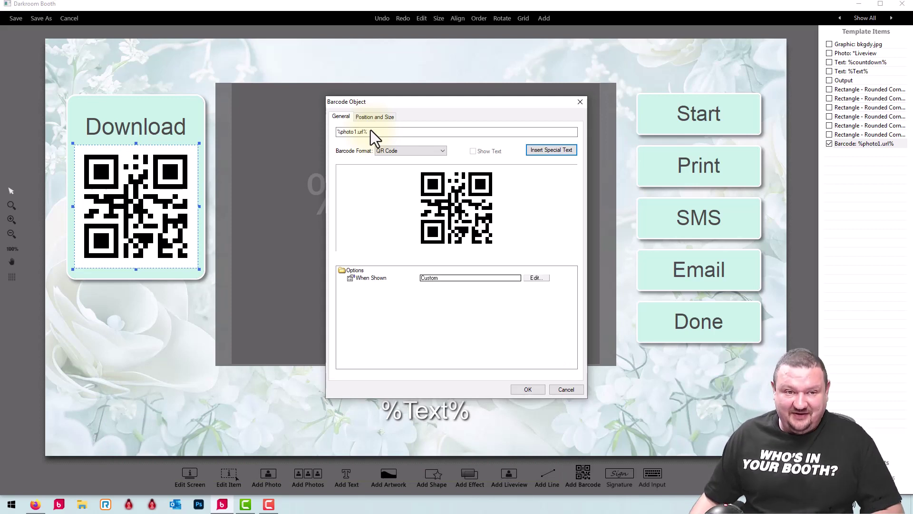
- Close the barcode settings and drag the Output area down, then back to the centre
{"action": "left_click", "coordinate": [566, 390]}
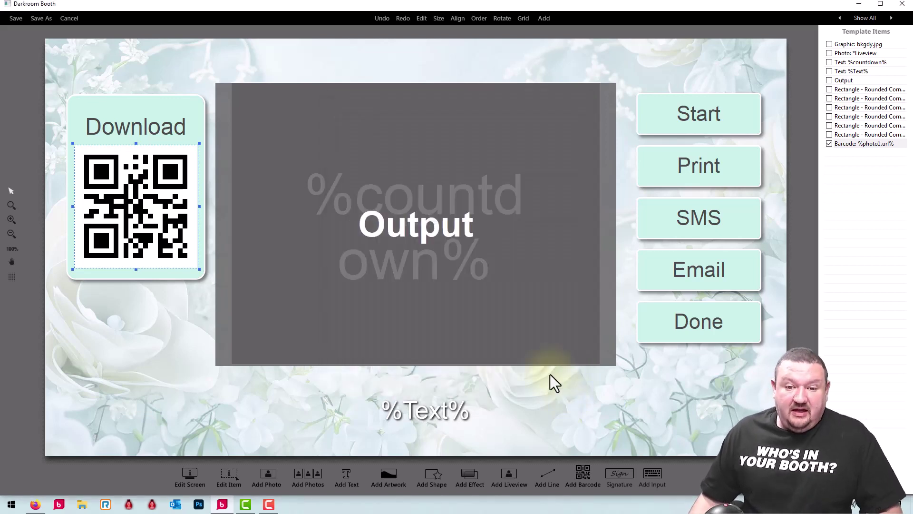
{"action": "left_click", "coordinate": [406, 223]}
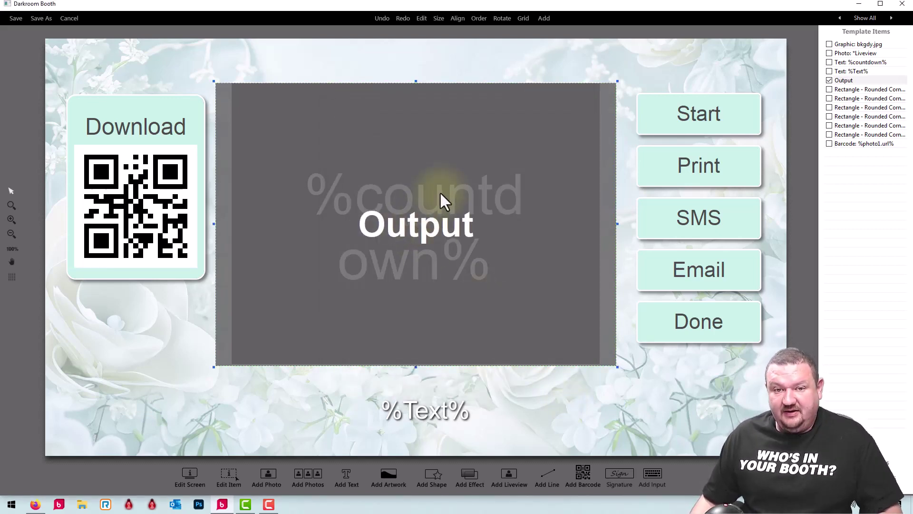
{"action": "left_click_drag", "start_coordinate": [439, 191], "coordinate": [436, 265]}
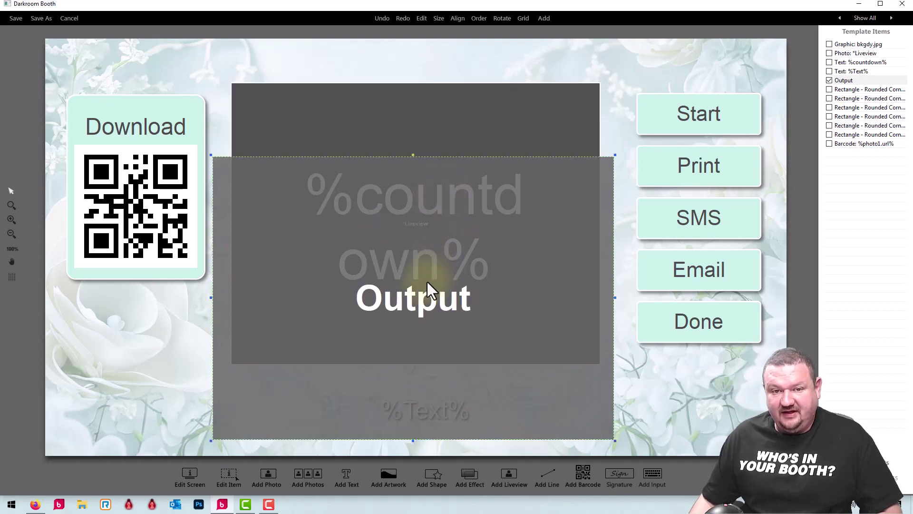
{"action": "left_click_drag", "start_coordinate": [414, 301], "coordinate": [409, 238]}
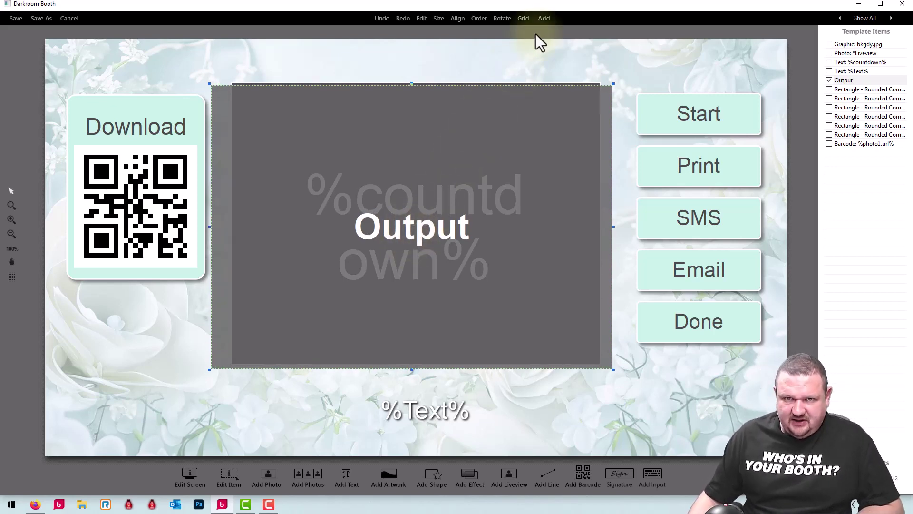
- Browse the Add item list without adding anything, then cancel out of the template editor
{"action": "left_click", "coordinate": [545, 17]}
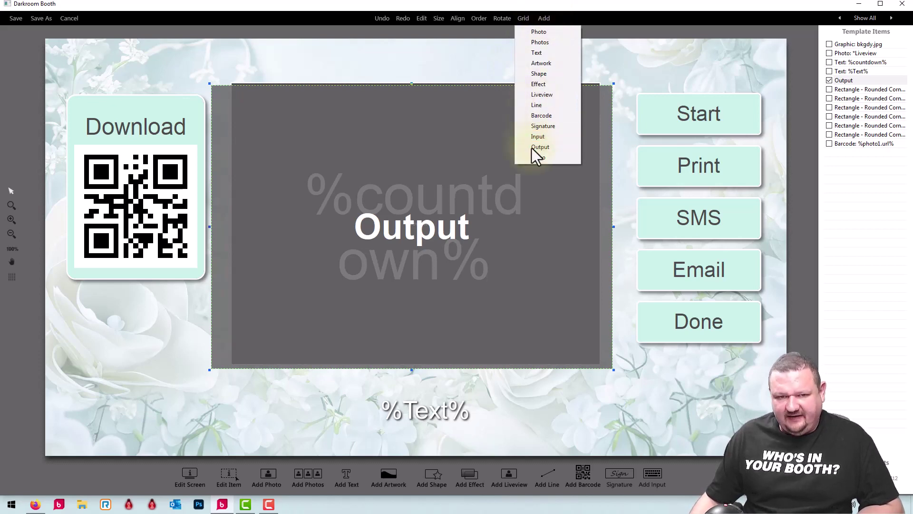
{"action": "left_click", "coordinate": [358, 203]}
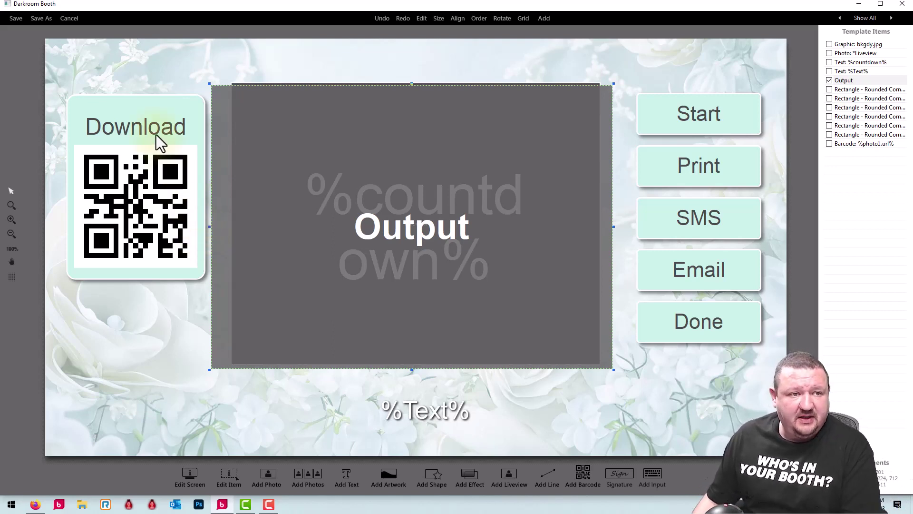
{"action": "left_click", "coordinate": [68, 18]}
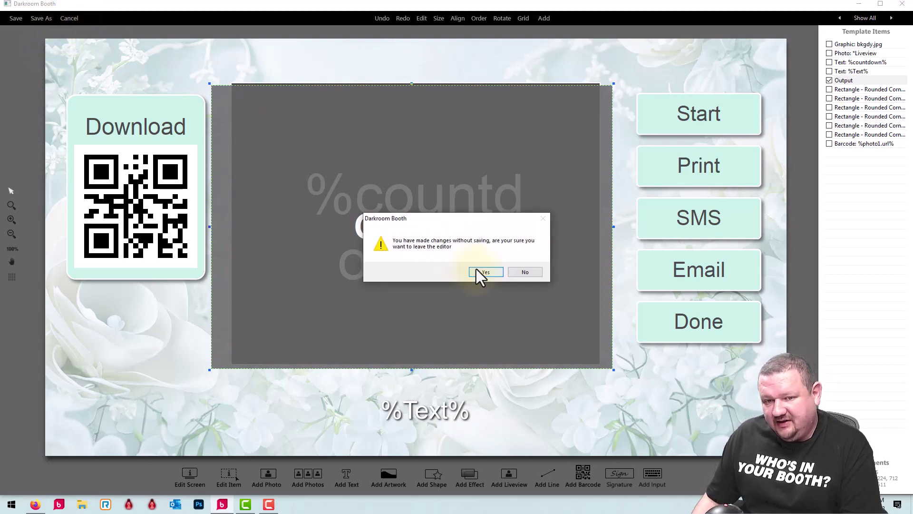
- Discard the editor changes, switch to Sharing Demo- No Buttons and back, and reopen the sharing template
{"action": "left_click", "coordinate": [475, 270]}
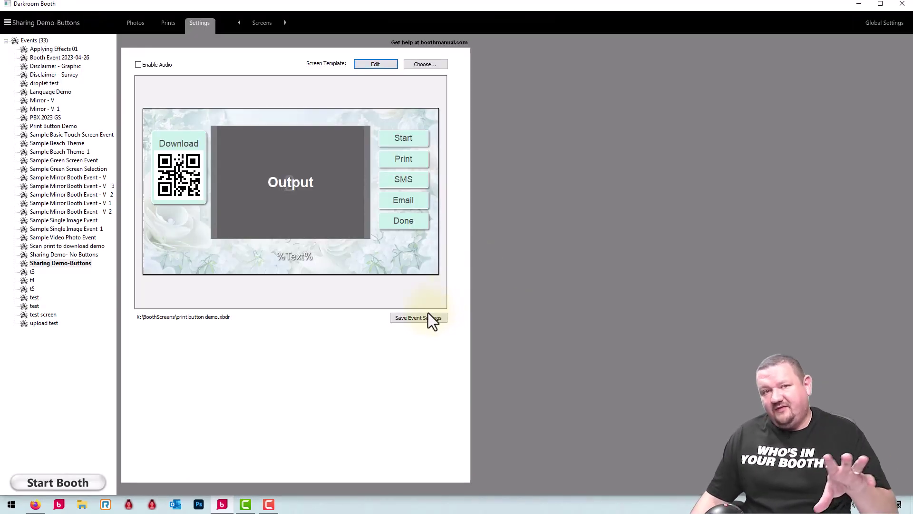
{"action": "left_click", "coordinate": [427, 318]}
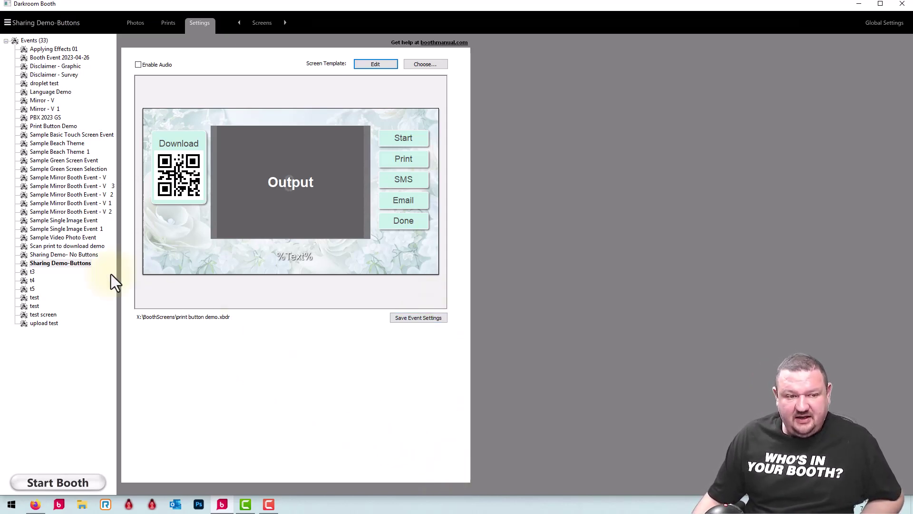
{"action": "left_click", "coordinate": [78, 254]}
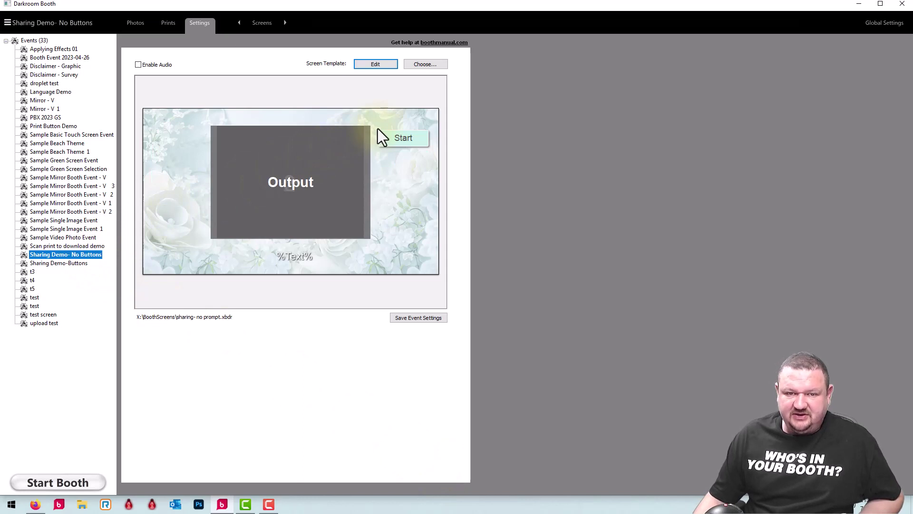
{"action": "left_click", "coordinate": [62, 265]}
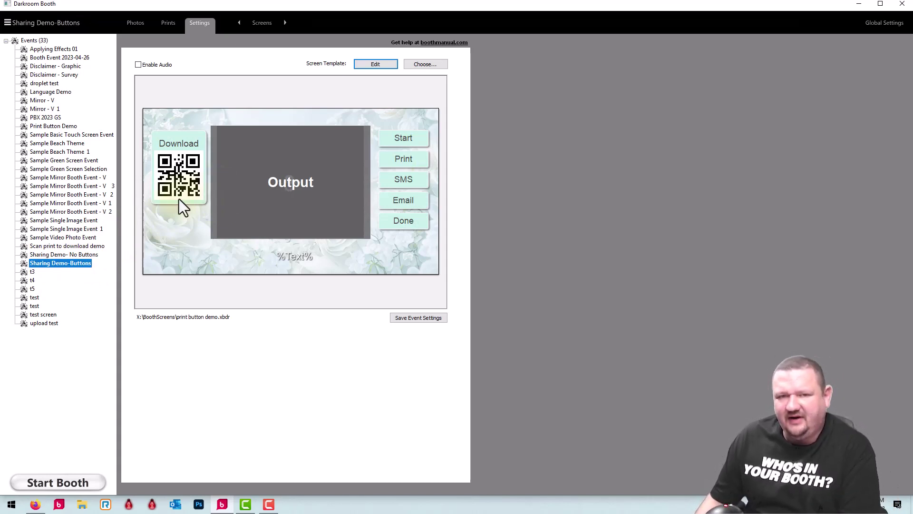
{"action": "left_click", "coordinate": [382, 63]}
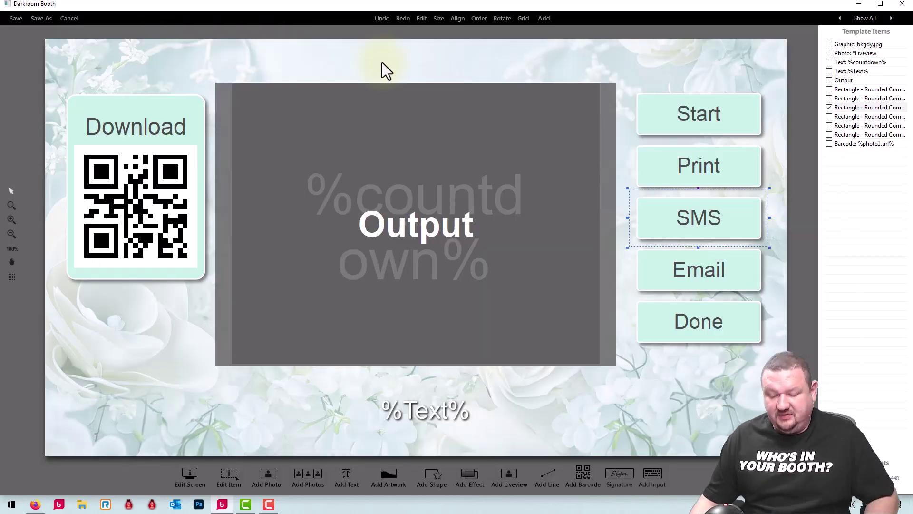
- Delete the SMS and Email buttons, then exit the editor discarding those removals
{"action": "key", "text": "Delete"}
{"action": "left_click", "coordinate": [468, 284]}
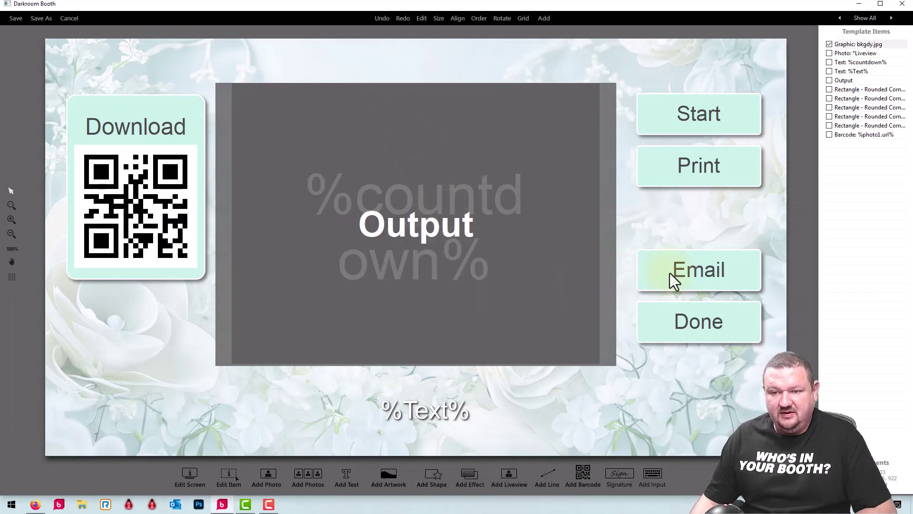
{"action": "left_click", "coordinate": [686, 272]}
{"action": "key", "text": "Delete"}
{"action": "left_click", "coordinate": [467, 284]}
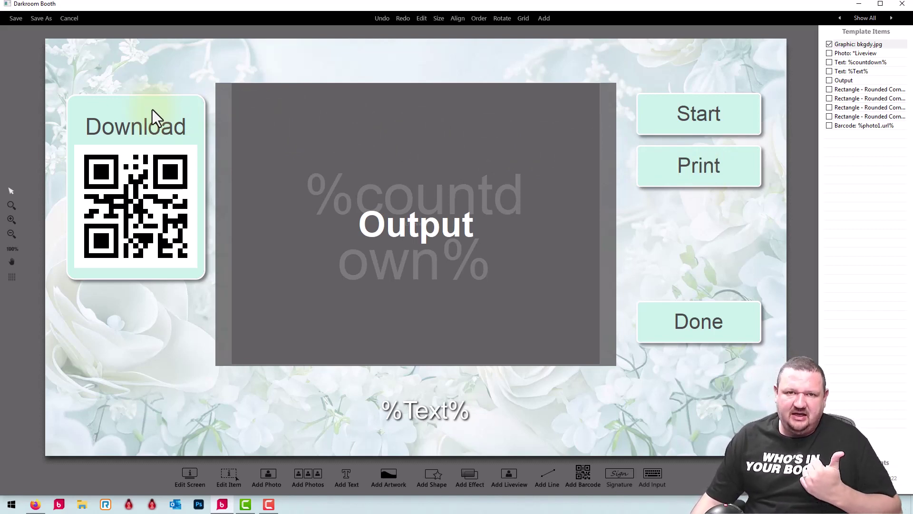
{"action": "left_click", "coordinate": [64, 20]}
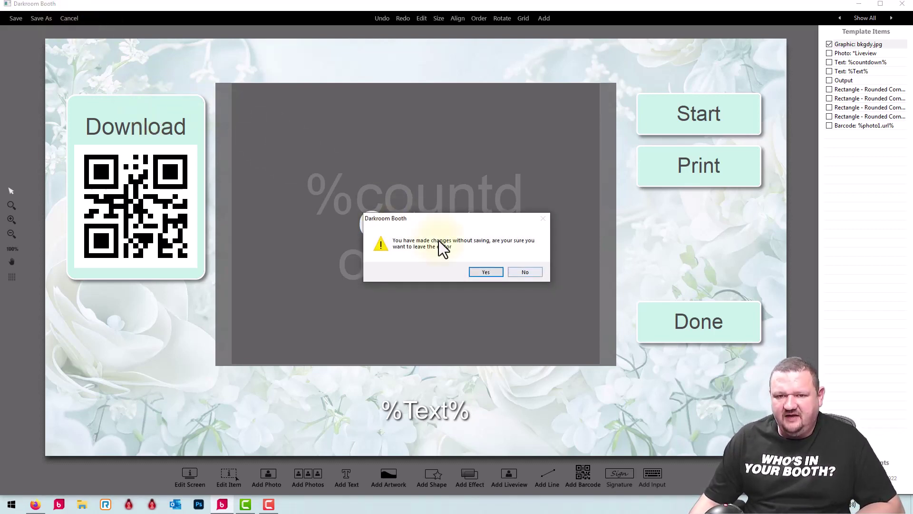
{"action": "left_click", "coordinate": [486, 272]}
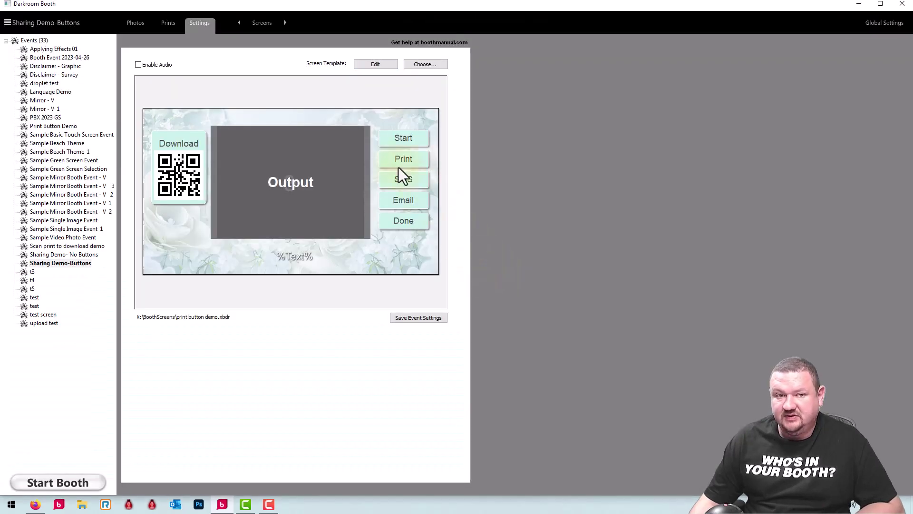
- Go to the Output settings page and browse the print templates
{"action": "left_click", "coordinate": [266, 20]}
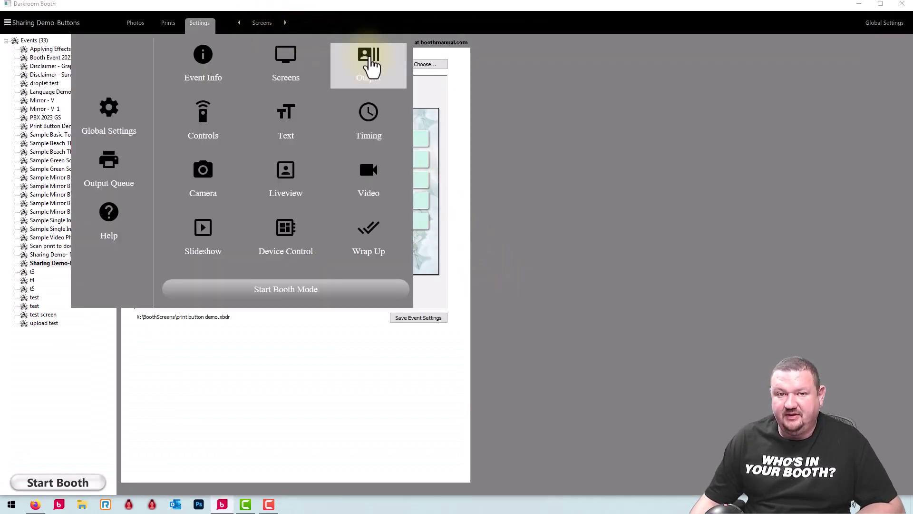
{"action": "left_click", "coordinate": [369, 58]}
{"action": "left_click", "coordinate": [442, 92]}
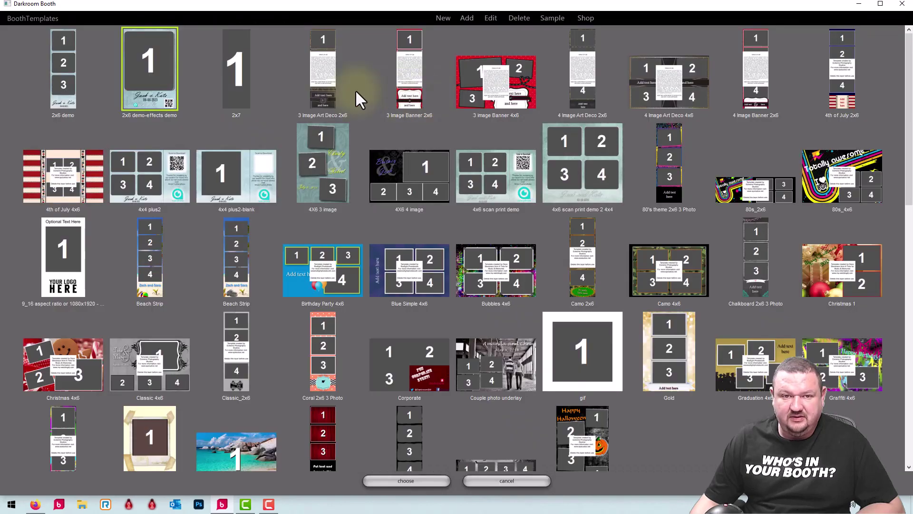
- Inspect the QR barcode on the 2x6 demo-effects demo template, then discard and close the gallery
{"action": "double_click", "coordinate": [152, 87]}
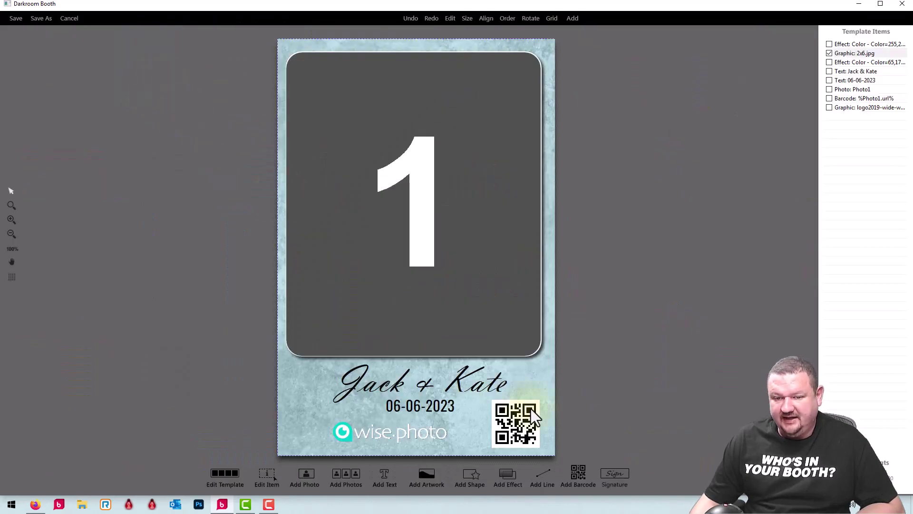
{"action": "left_click", "coordinate": [519, 418]}
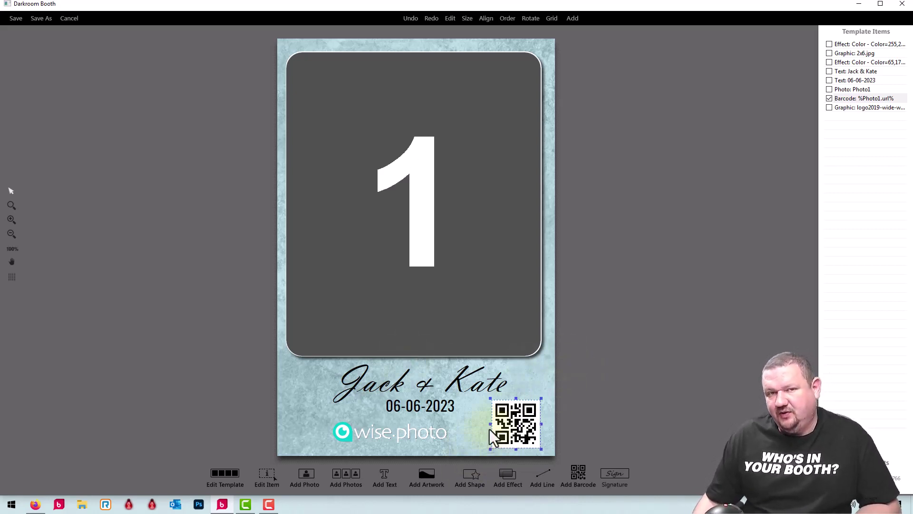
{"action": "left_click", "coordinate": [72, 18]}
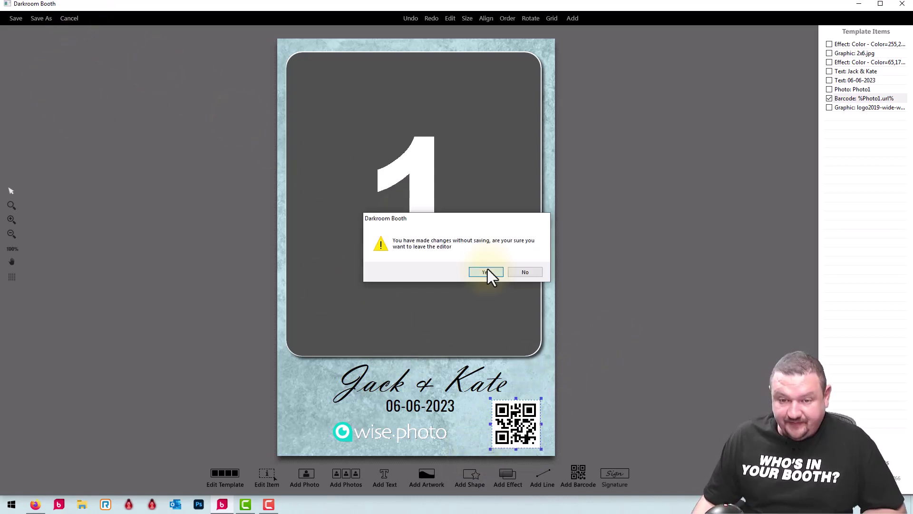
{"action": "left_click", "coordinate": [488, 272]}
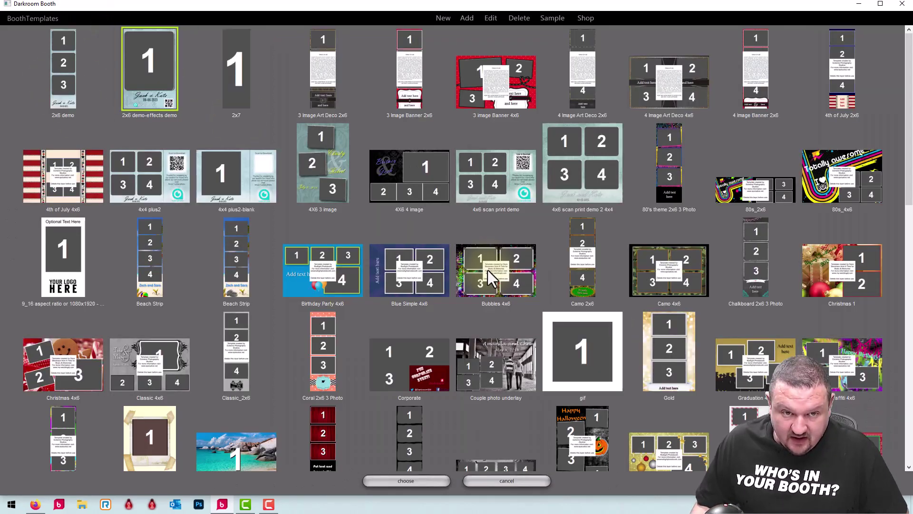
{"action": "left_click", "coordinate": [530, 483]}
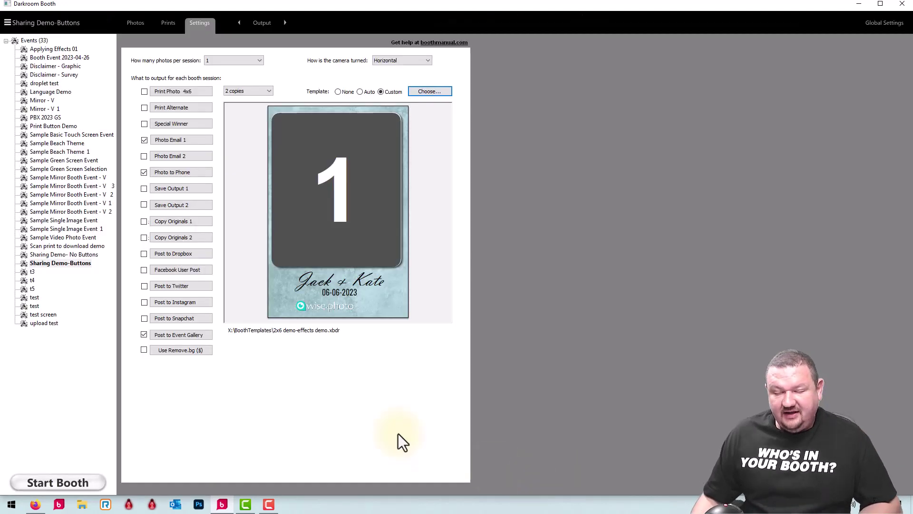